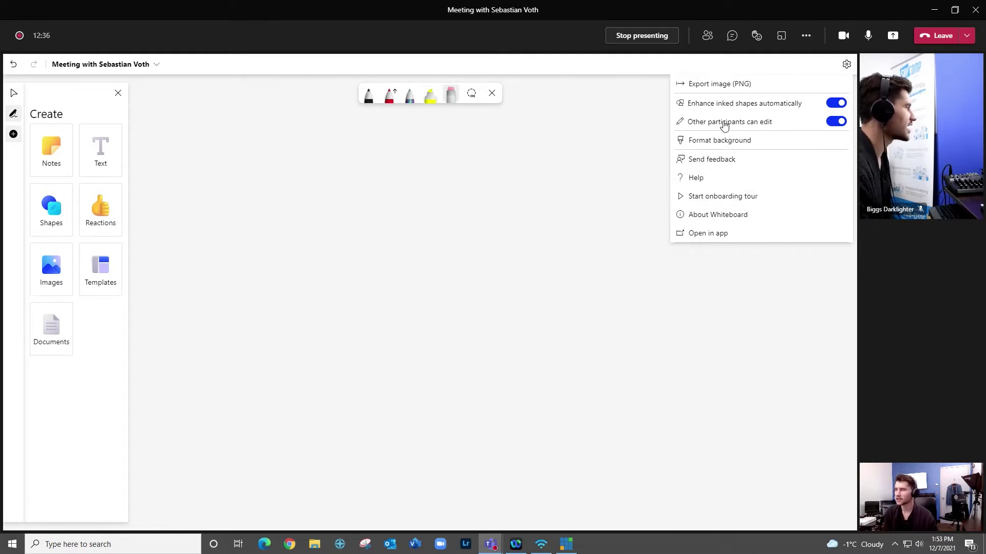
Turn off editing for other participants in the whiteboard settings.
left_click(832, 124)
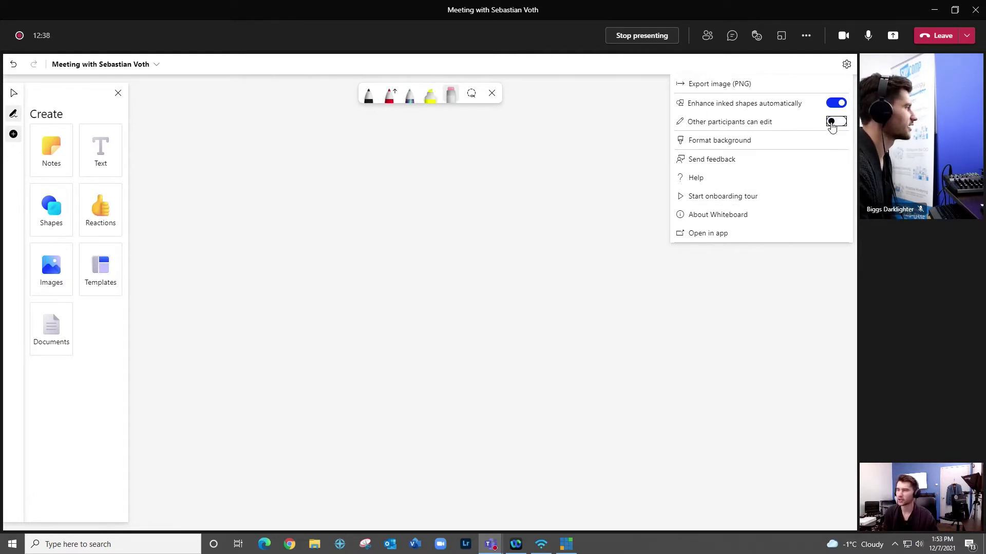
left_click(601, 312)
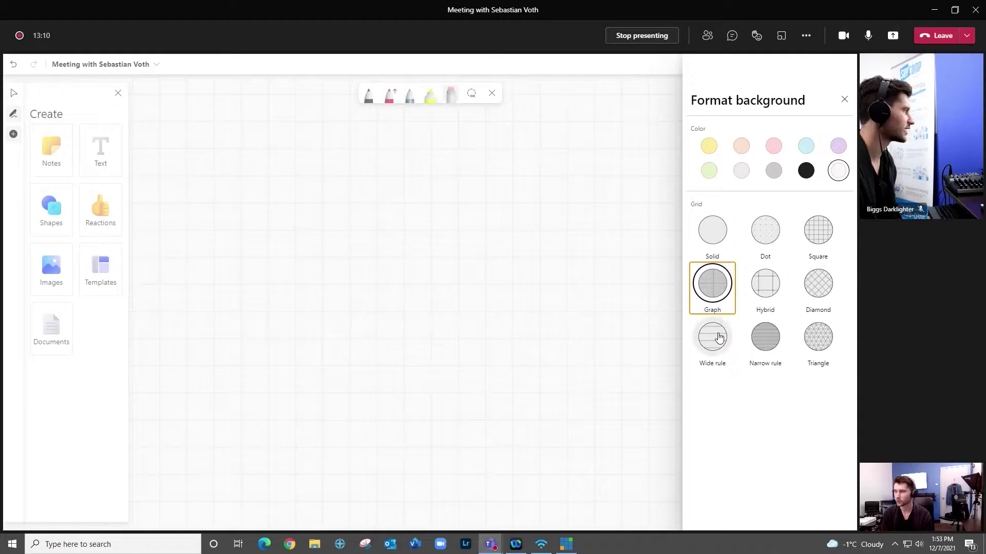
Try the Wide rule, Narrow rule, Triangle, Dot and Solid background grids and several background colours, including light grey.
left_click(713, 335)
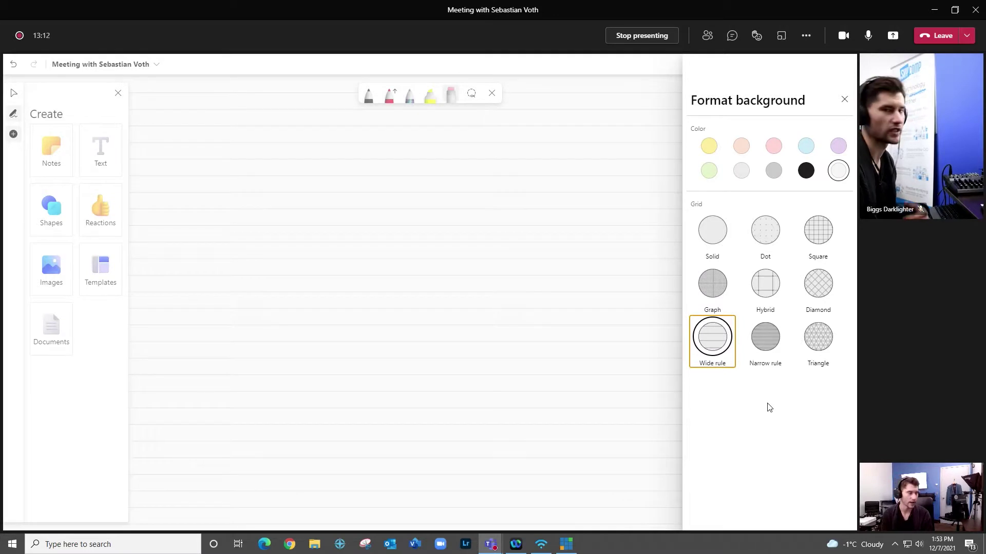
left_click(776, 347)
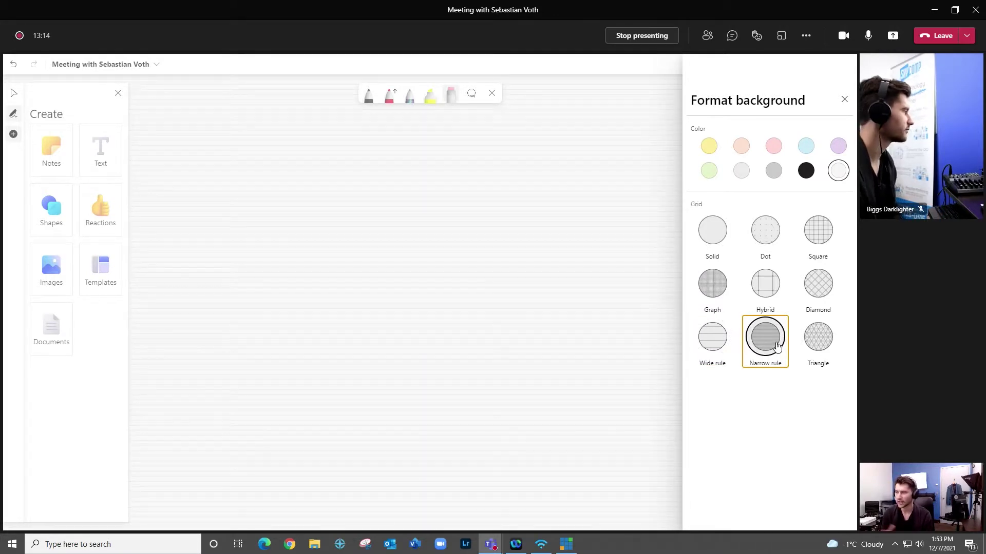
left_click(811, 348)
left_click(767, 230)
left_click(714, 229)
left_click(806, 146)
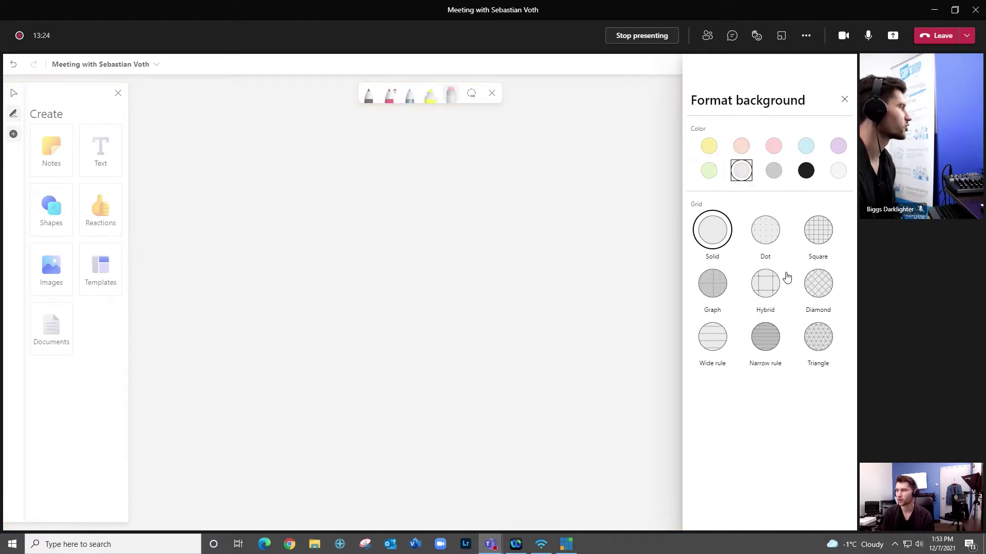
left_click(781, 176)
left_click(743, 173)
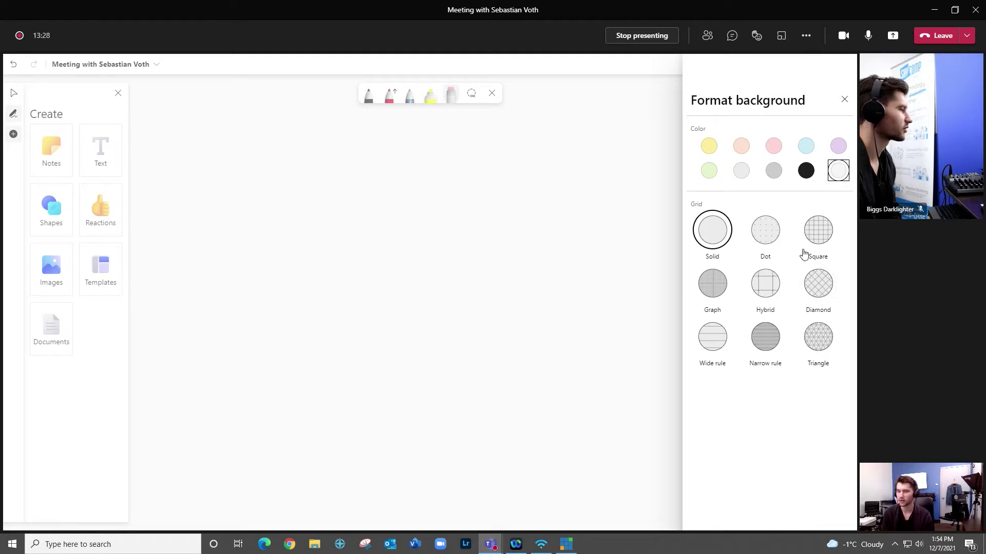
Apply the Hybrid grid to the whiteboard background and close the background formatting.
left_click(762, 296)
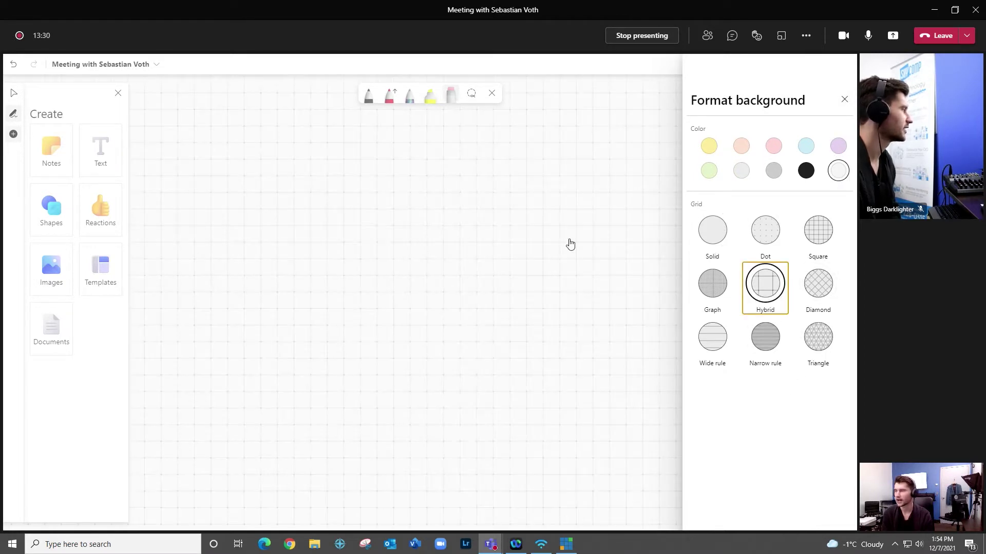
left_click(843, 100)
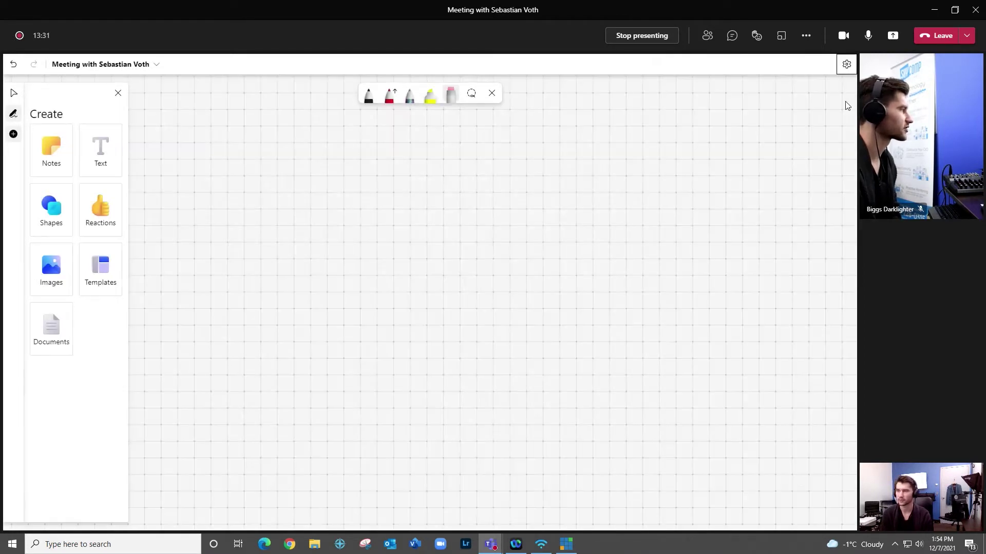
left_click(841, 75)
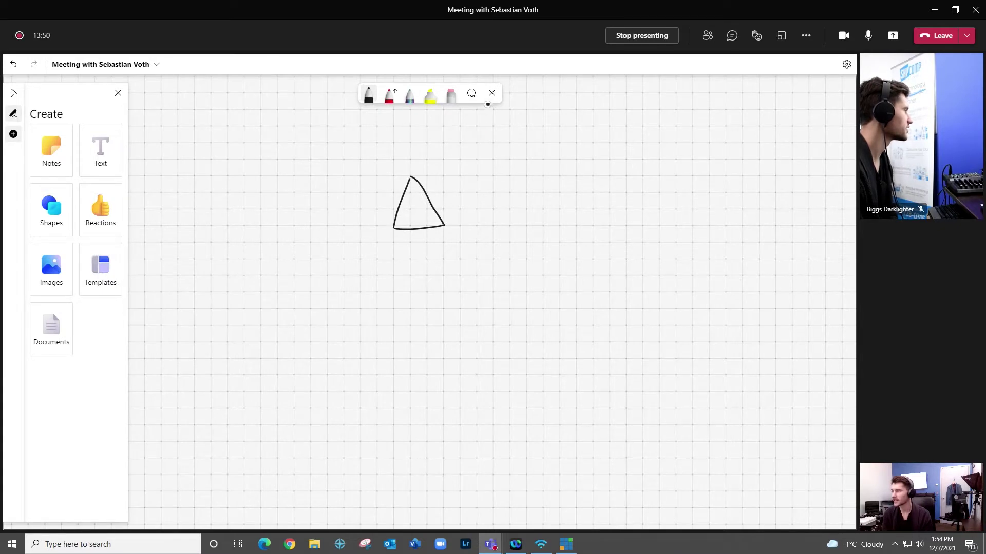
Undo the hand-drawn triangle on the whiteboard.
key("ctrl+z")
key("ctrl+z")
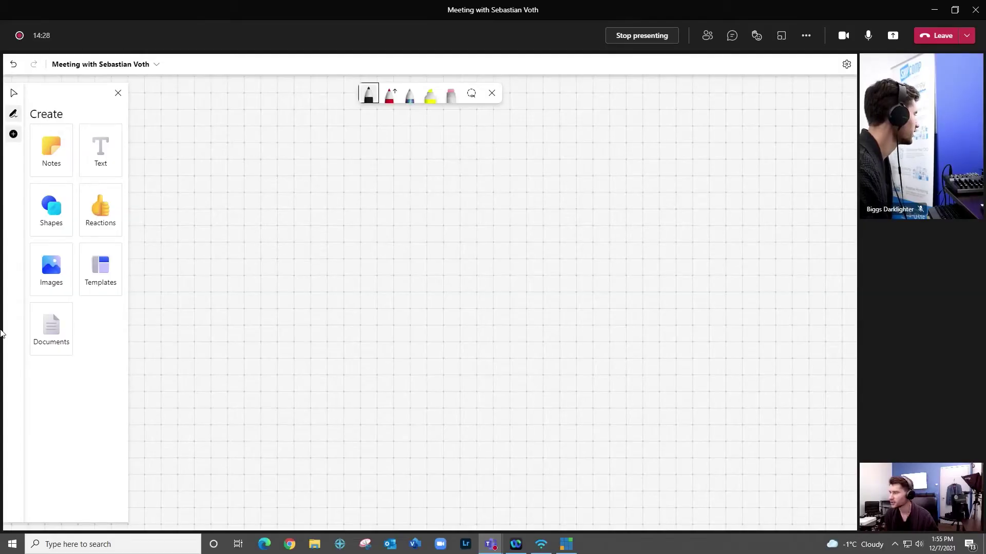
Insert the blue shield logo image from a file, then shrink it and place it in the board's upper right area.
left_click(52, 270)
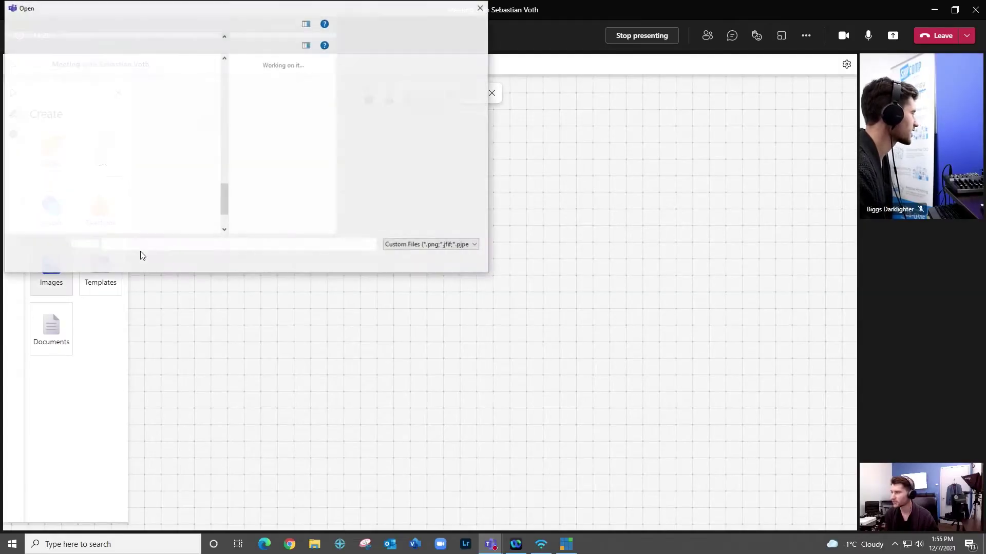
double_click(322, 143)
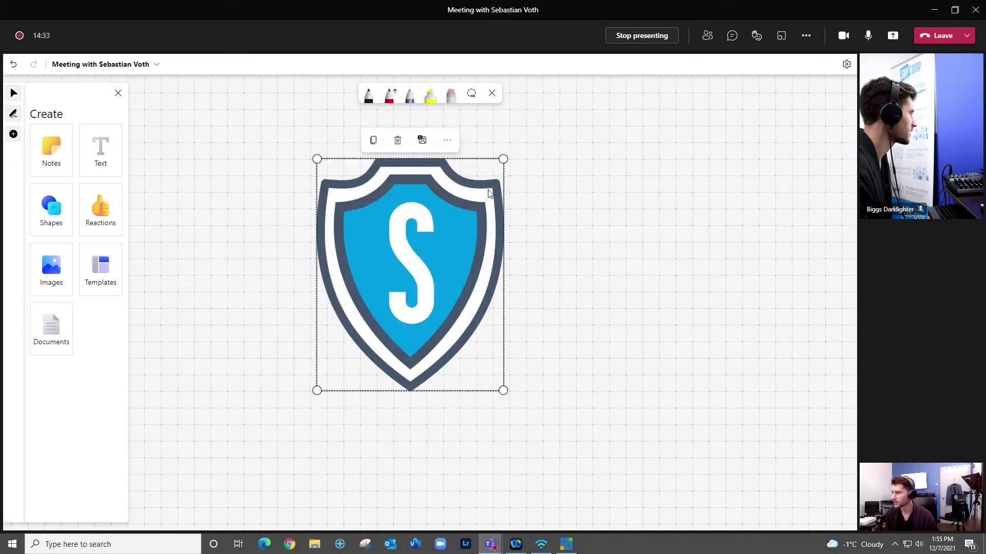
left_click_drag(500, 155, 370, 319)
left_click_drag(353, 352, 622, 192)
left_click_drag(638, 227, 671, 257)
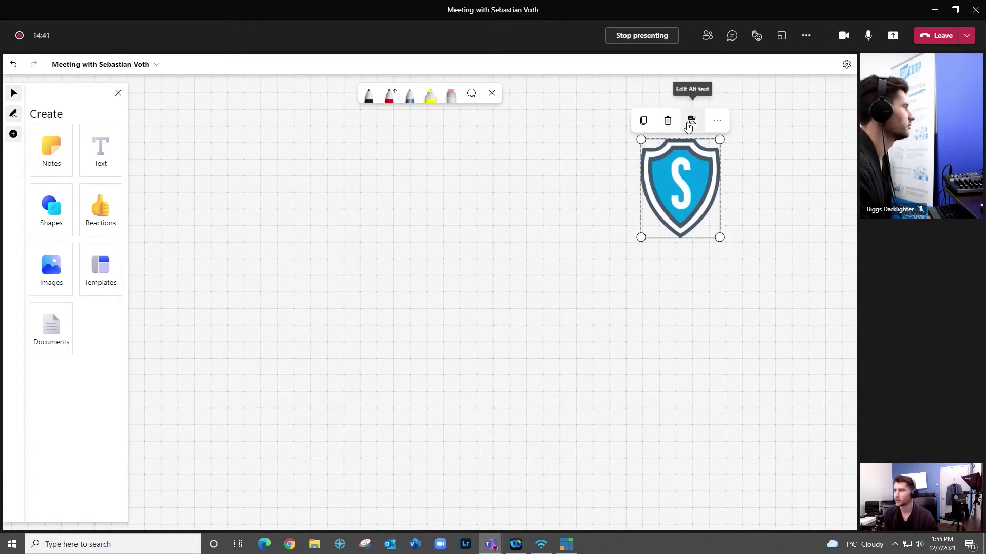
Shift the shield logo slightly down and to the left, and deselect it.
left_click(718, 121)
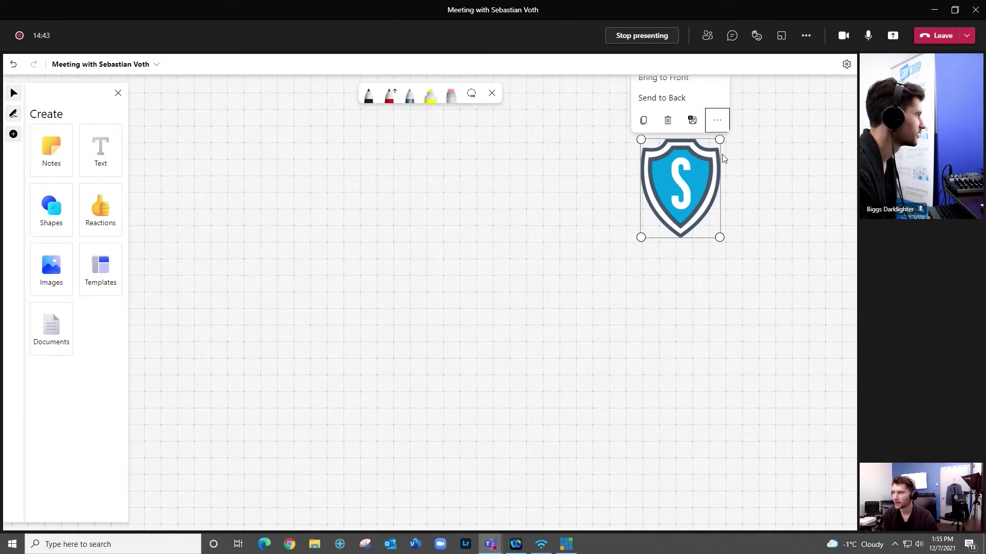
left_click(555, 395)
left_click(681, 198)
left_click_drag(679, 180, 663, 193)
left_click(436, 238)
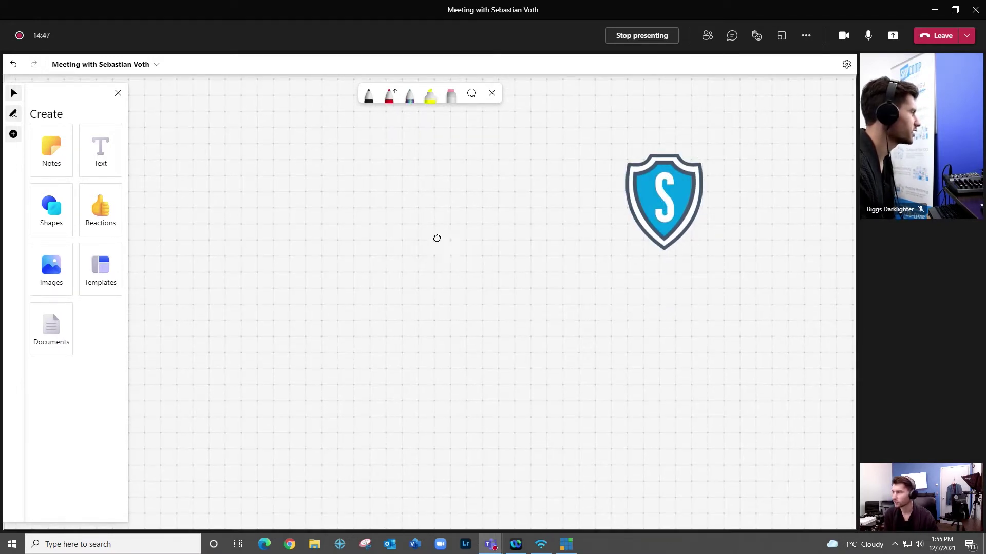
Insert a block arrow shape to the left of the shield logo.
left_click(51, 223)
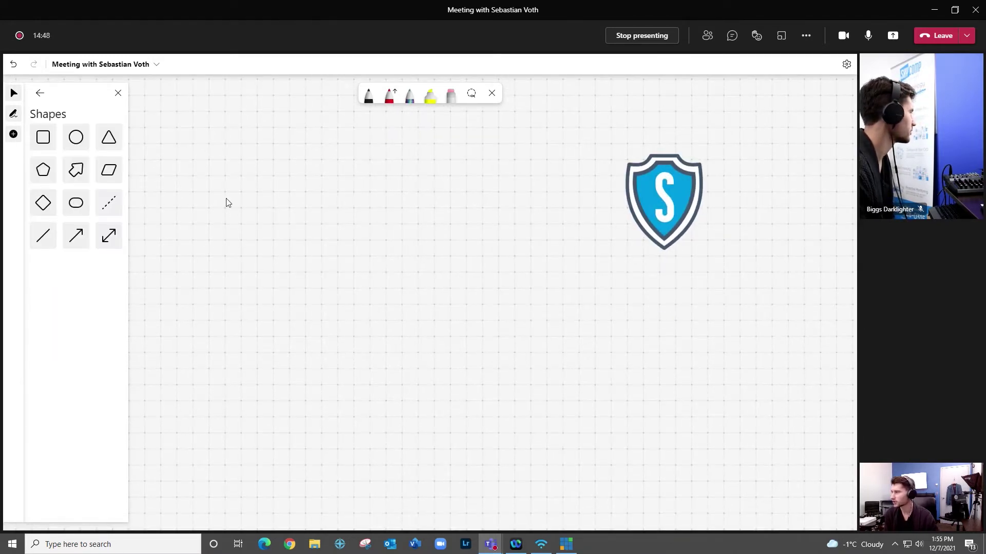
left_click(525, 204)
left_click(559, 204)
left_click(548, 215)
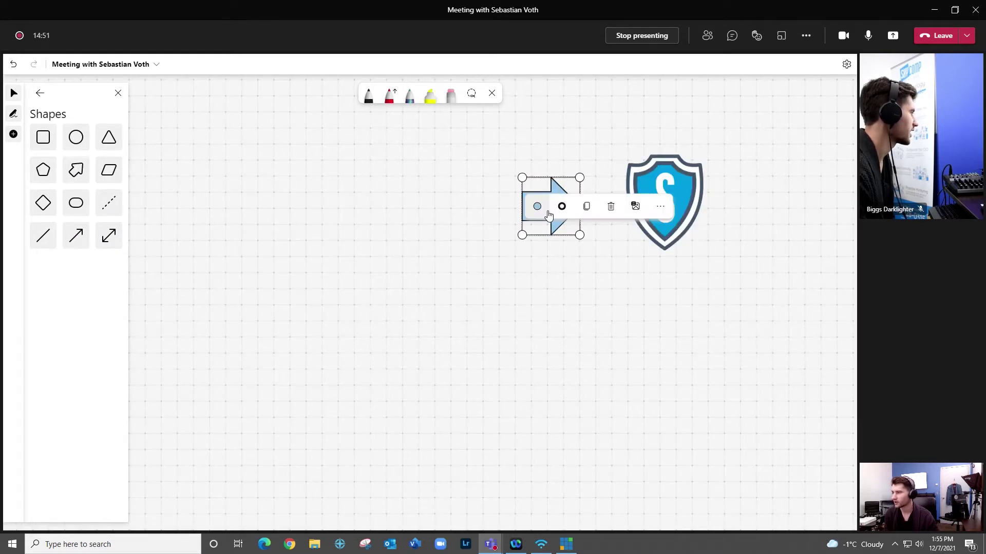
left_click(569, 265)
left_click(570, 219)
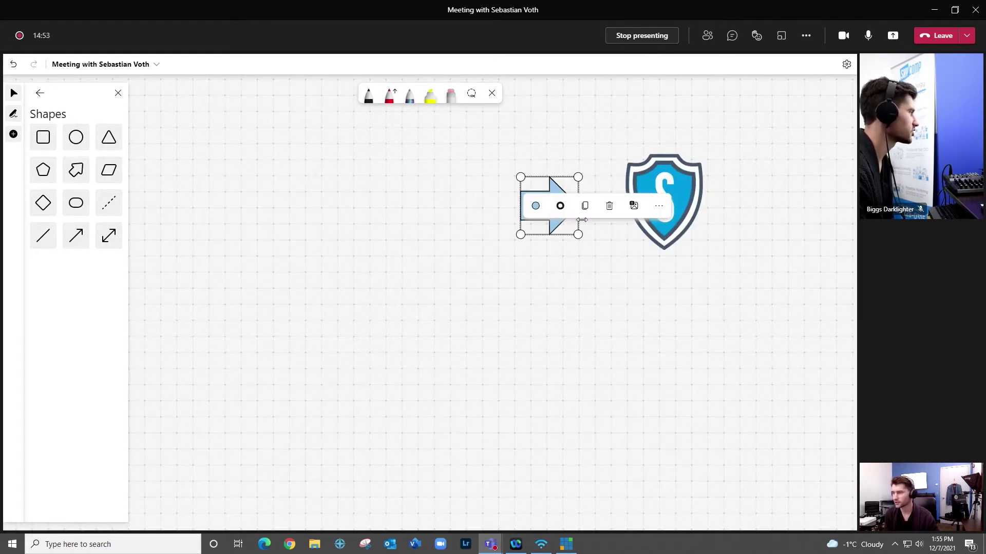
Remove the block arrow's outline and change its fill to grey.
left_click(561, 208)
left_click(609, 168)
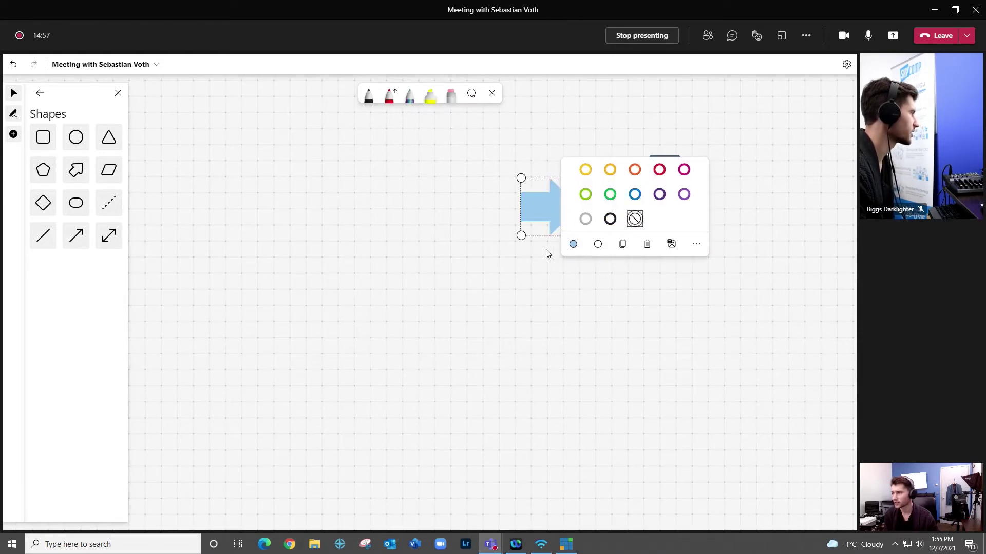
left_click(548, 214)
left_click(534, 205)
left_click(610, 219)
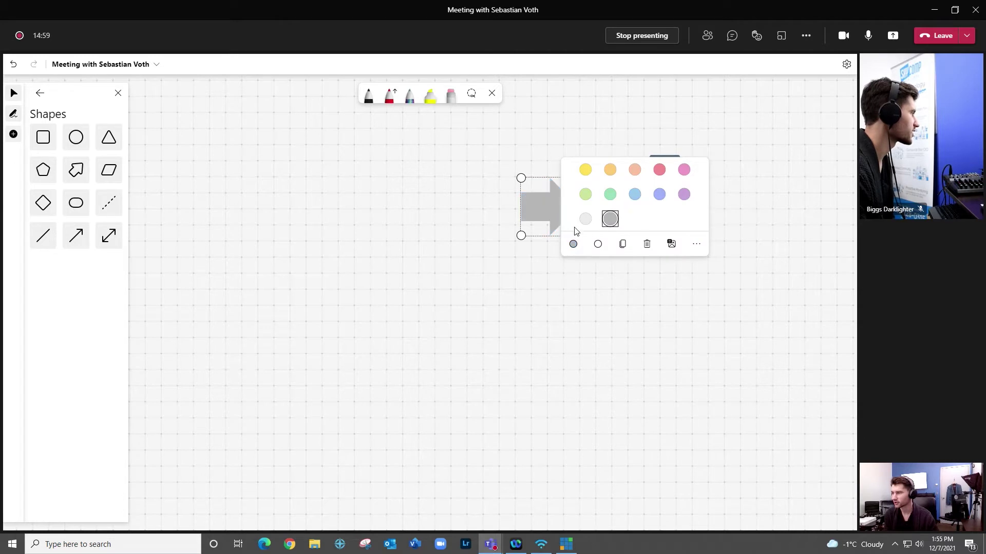
Flatten the block arrow into a slimmer shape and bring it closer to the shield logo.
left_click(555, 218)
left_click_drag(565, 214, 604, 211)
left_click_drag(616, 175, 606, 200)
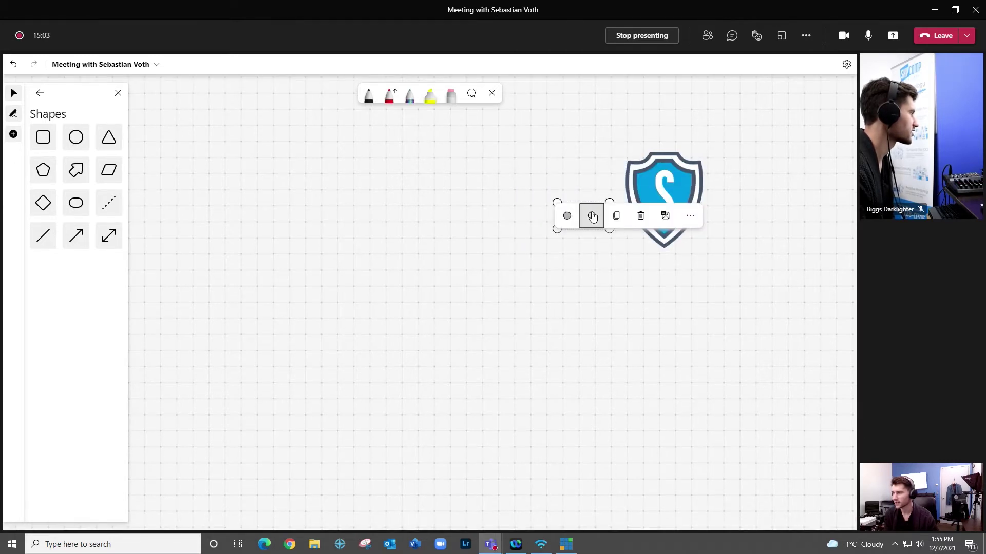
Give the grey arrow a black outline and position it so it points at the middle of the shield logo.
left_click(592, 214)
left_click(639, 229)
left_click(549, 275)
left_click_drag(584, 218, 591, 199)
left_click(535, 312)
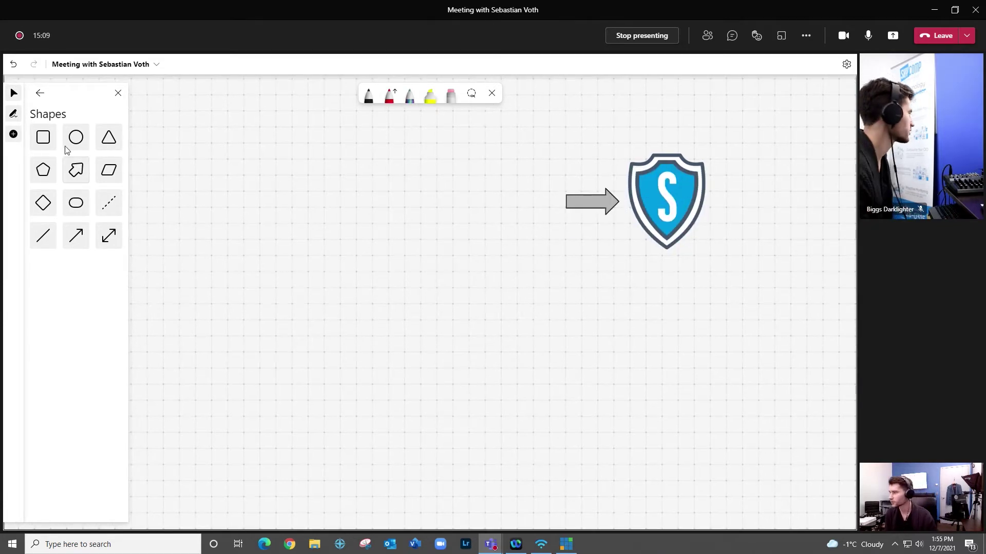
Add a smiley face reaction to the left of the arrow and enlarge it to about the logo's scale.
left_click(39, 93)
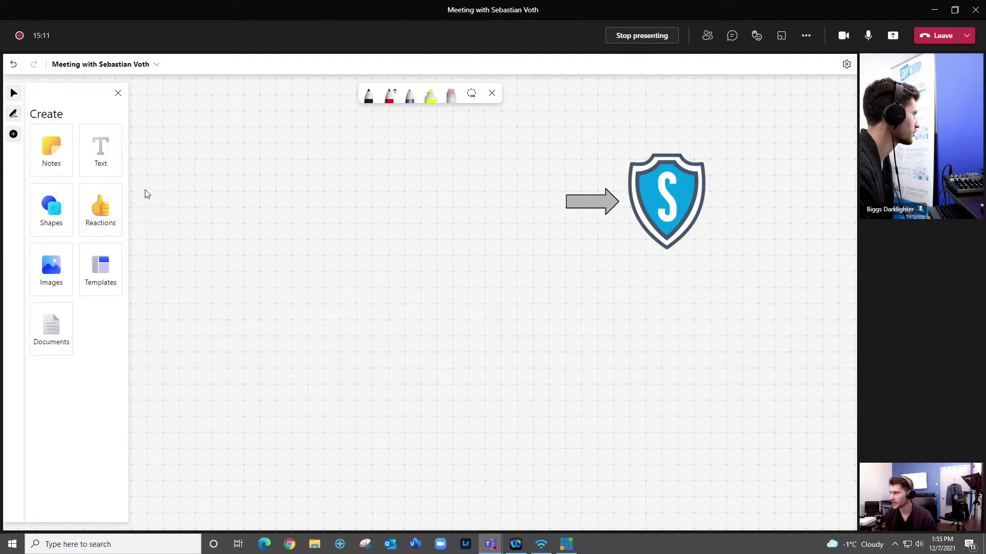
left_click(120, 222)
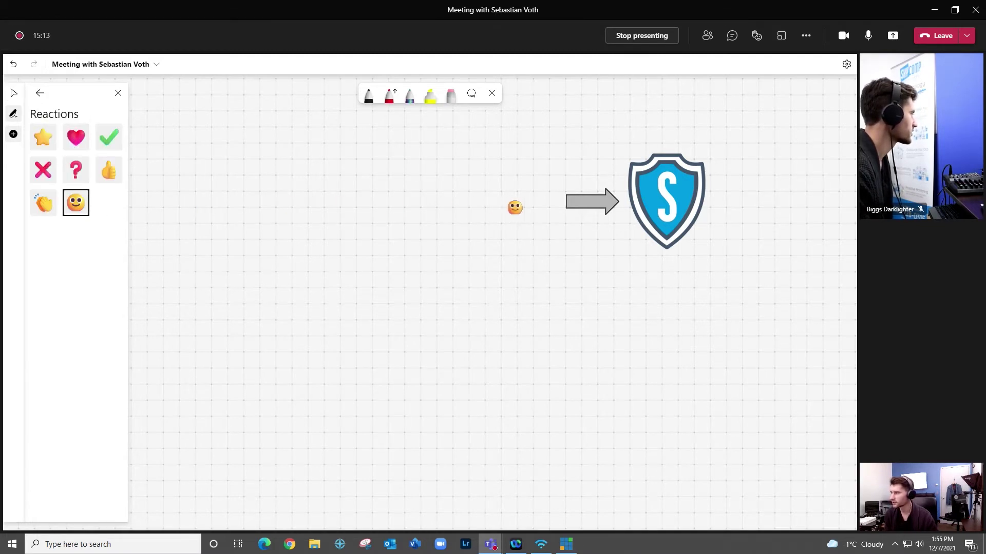
left_click(548, 227)
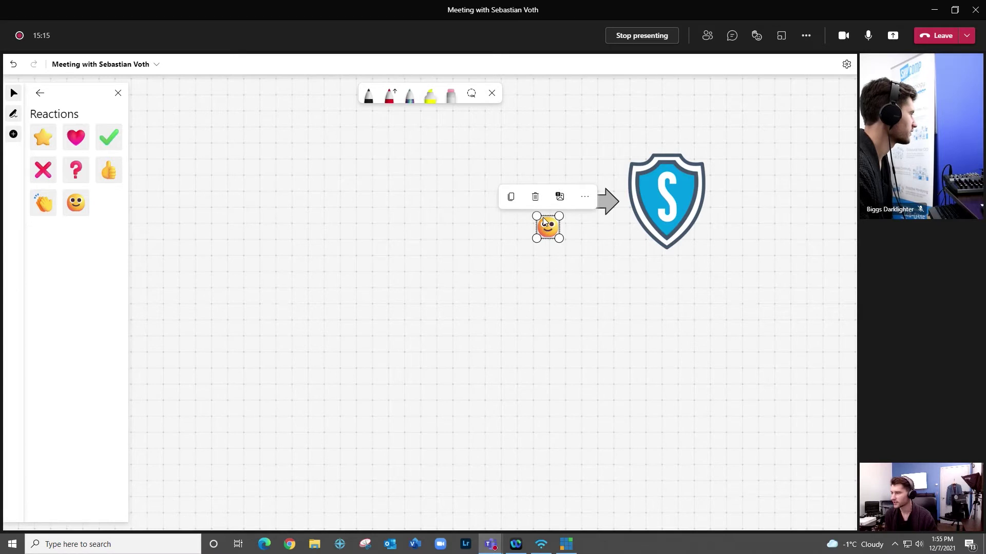
mouse_move(537, 215)
left_mouse_down()
mouse_move(501, 183)
mouse_move(534, 207)
mouse_move(524, 216)
left_mouse_up()
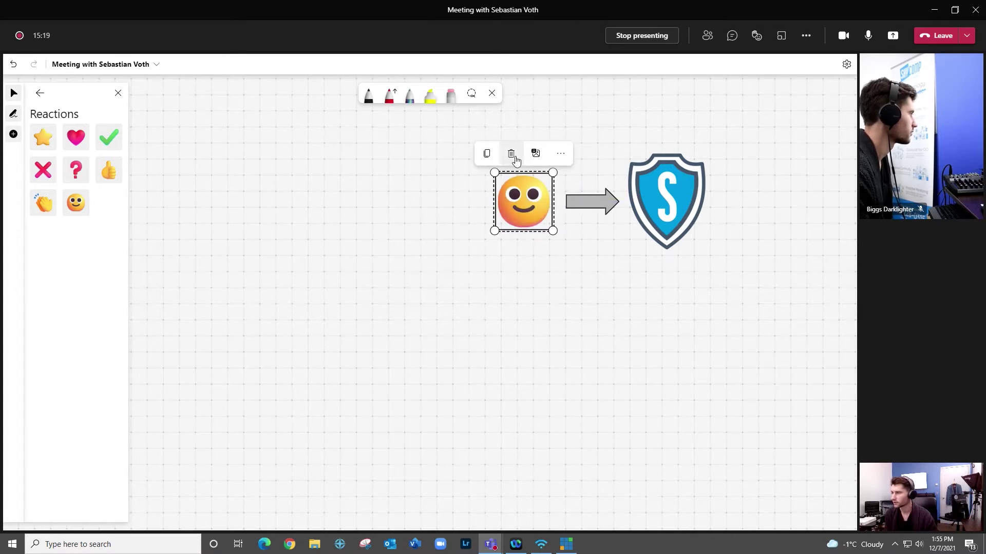
left_click(108, 184)
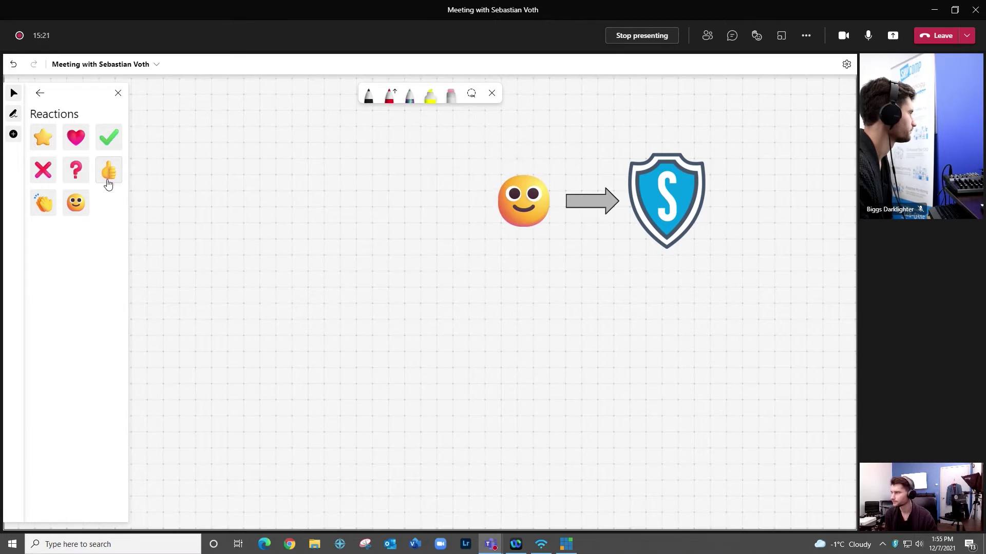
Add a text box near the smiley face reading "Skycomp Shield".
left_click(39, 93)
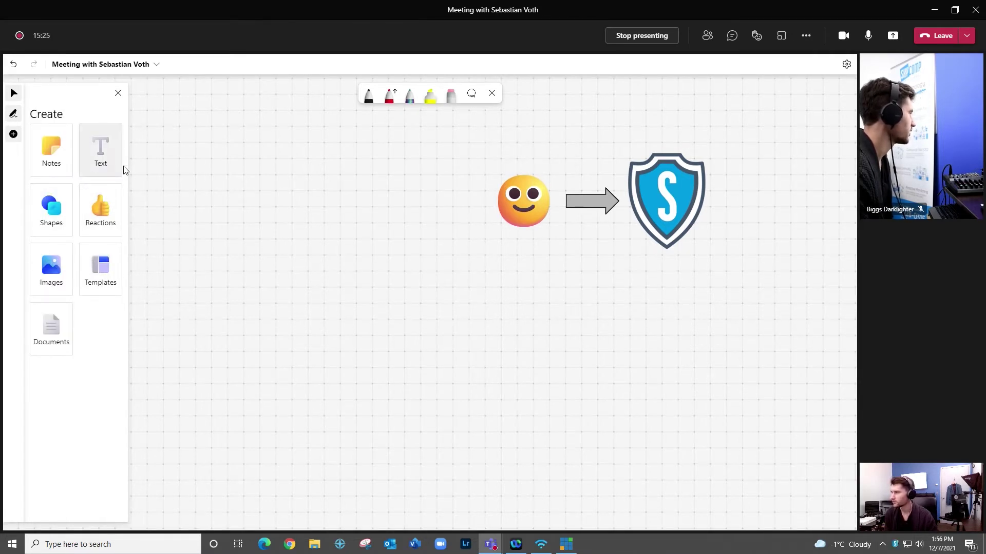
left_click(100, 153)
left_click(459, 210)
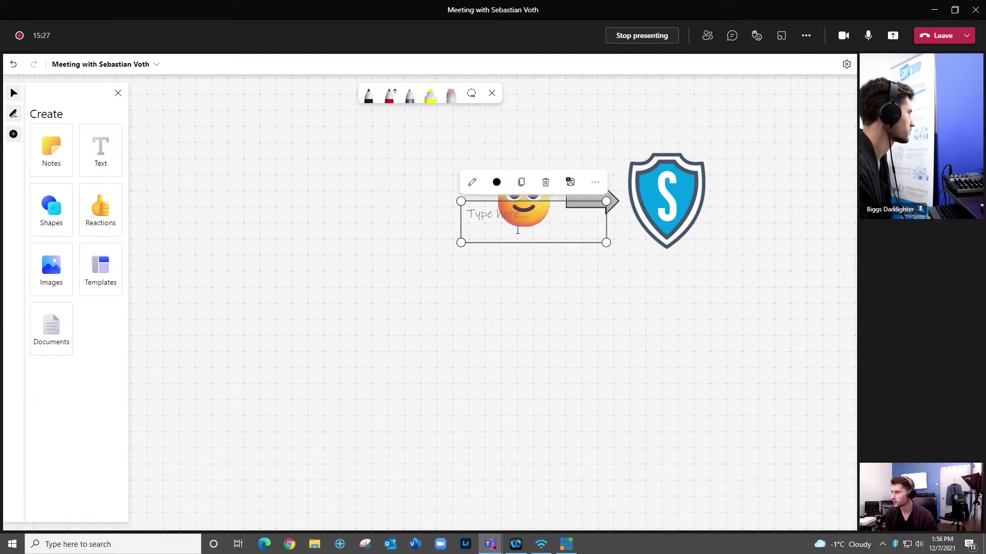
type("Skycomp")
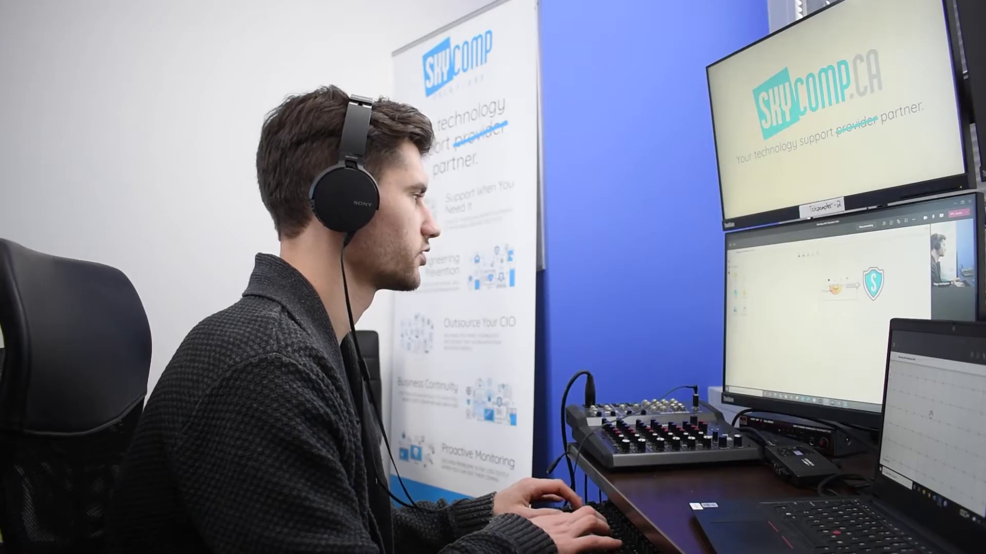
type("Shield")
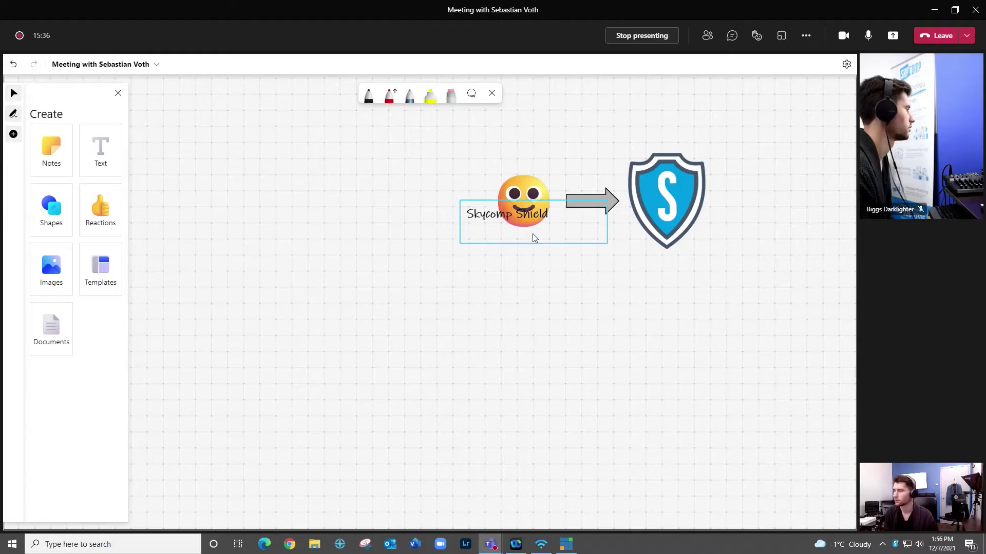
Resize the "Skycomp Shield" text and place it to the left of the smiley face.
left_click(534, 237)
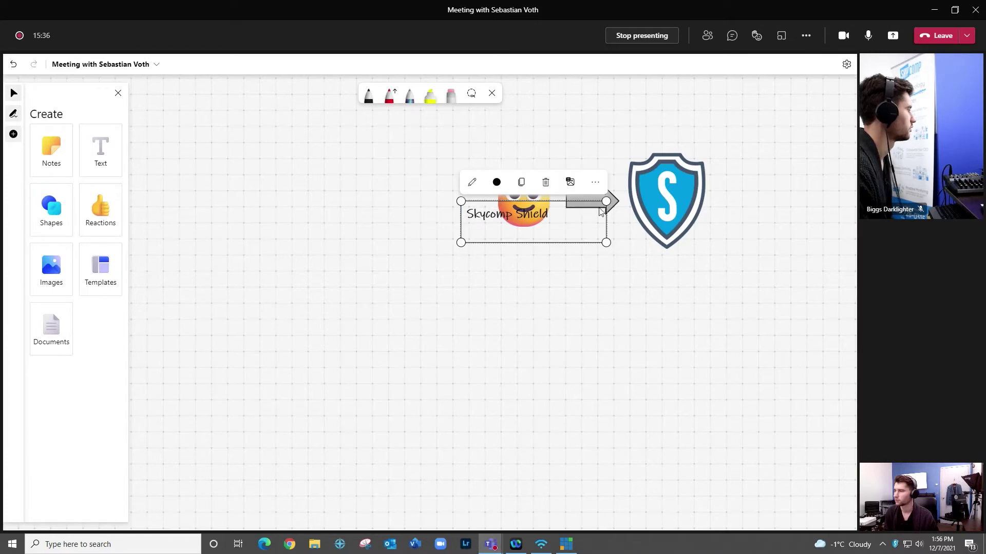
left_click_drag(610, 237, 554, 233)
left_click(525, 199)
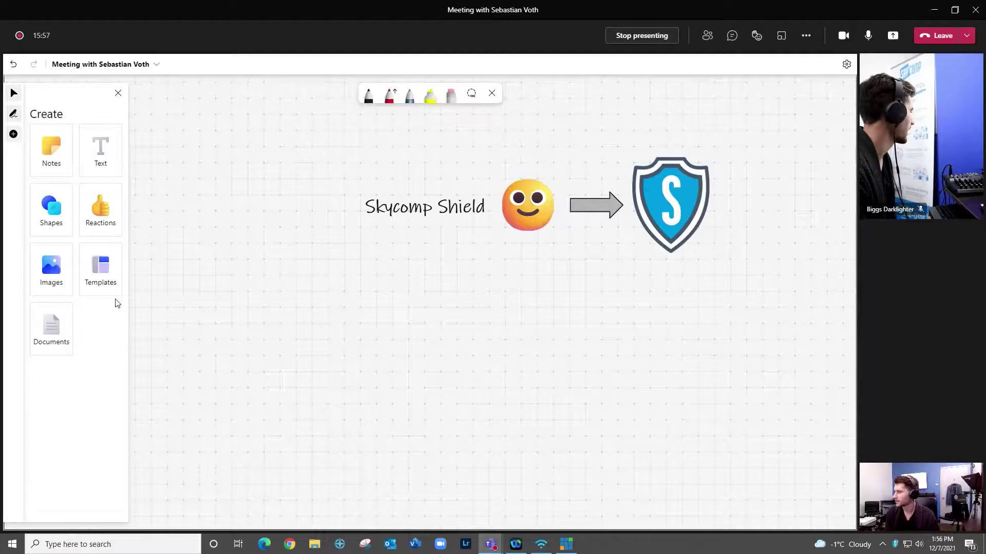
Insert the Daily stand-up project planning template into the empty area to the right of the shield graphic.
left_click(100, 269)
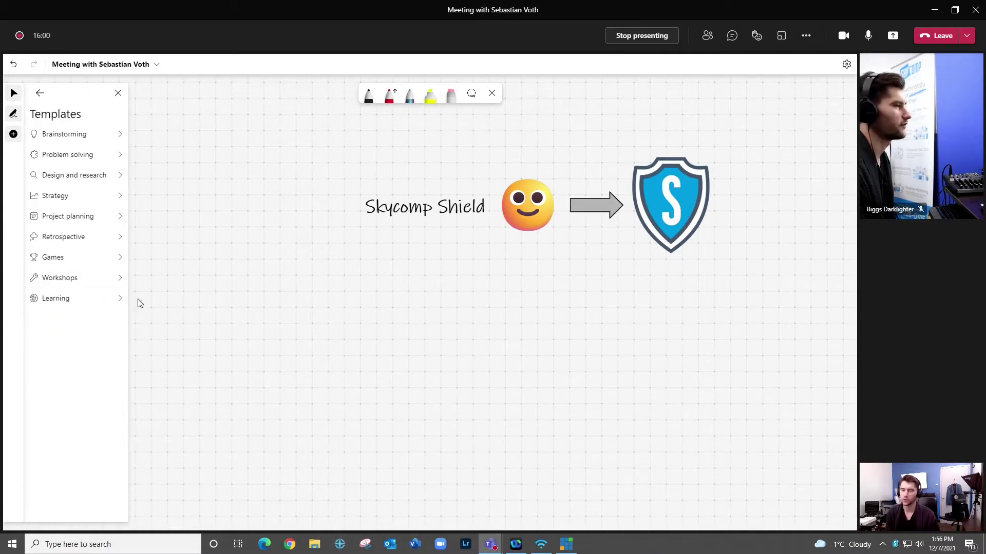
left_click(101, 217)
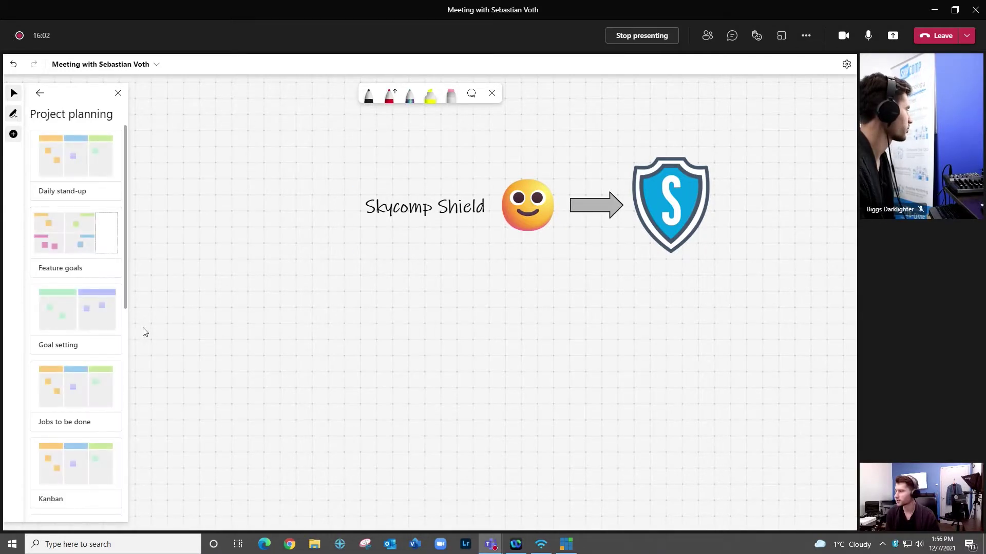
left_click(54, 165)
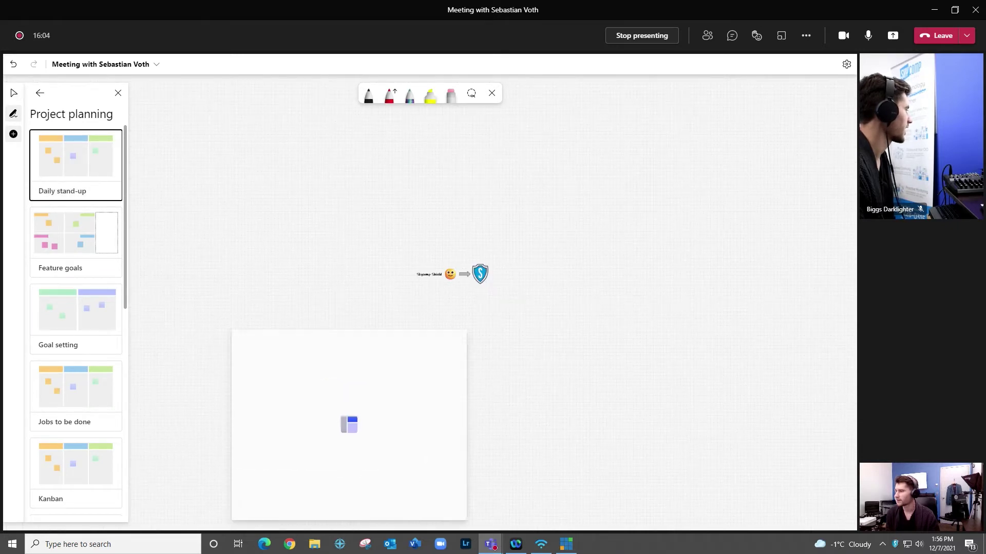
left_click(644, 264)
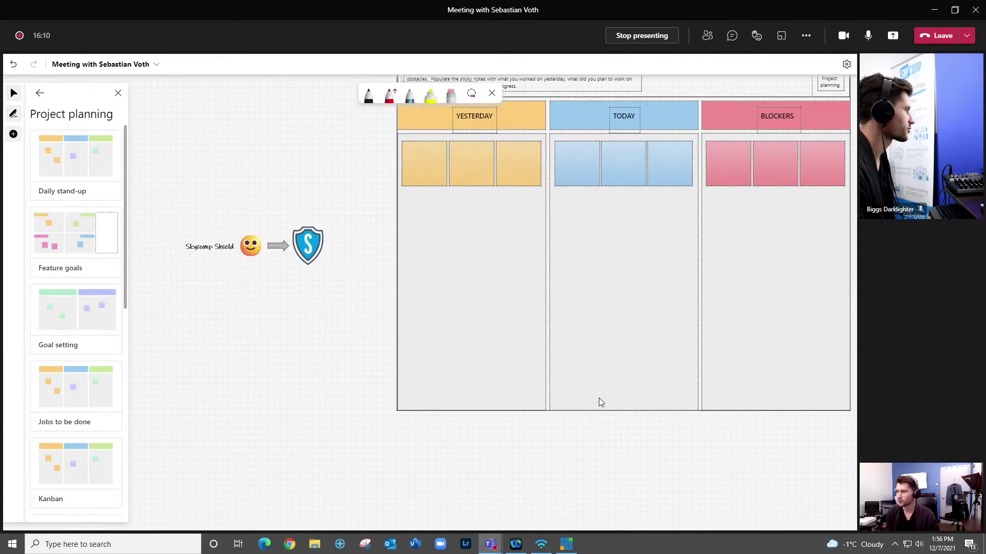
left_click(707, 365)
left_click_drag(707, 365, 707, 327)
left_click(823, 332)
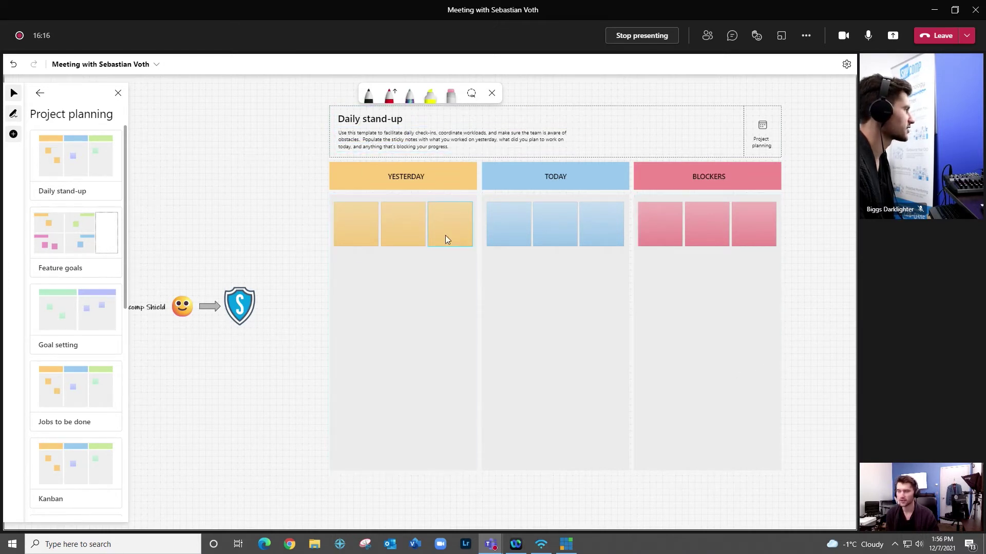
Shift the first blue sticky note within the TODAY column and look through the remaining project planning templates.
left_click_drag(346, 228, 665, 226)
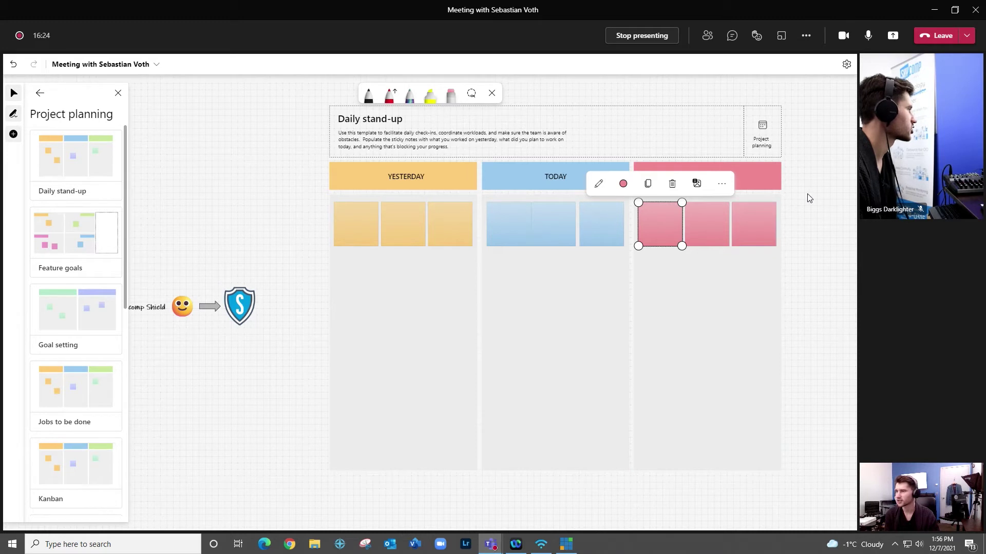
left_click(547, 241)
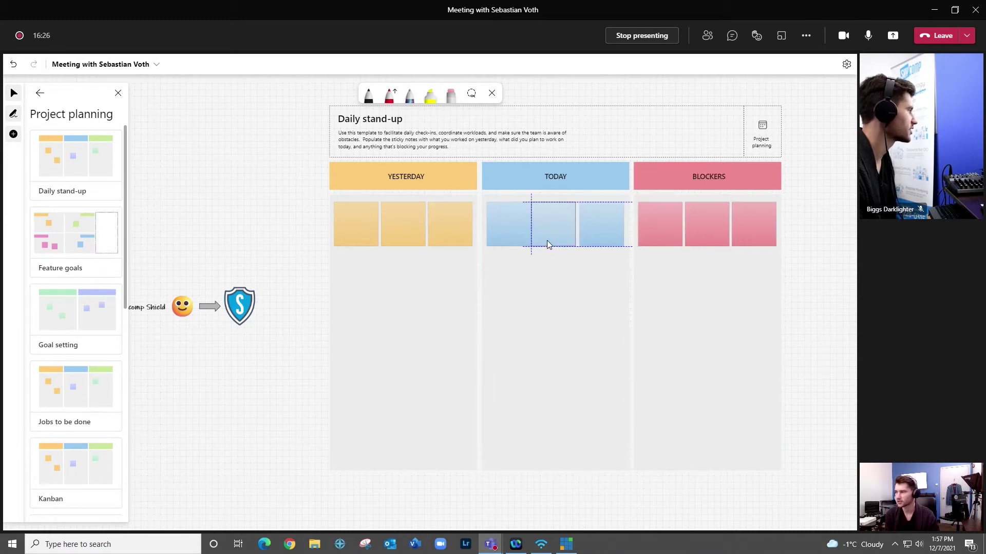
left_click(571, 388)
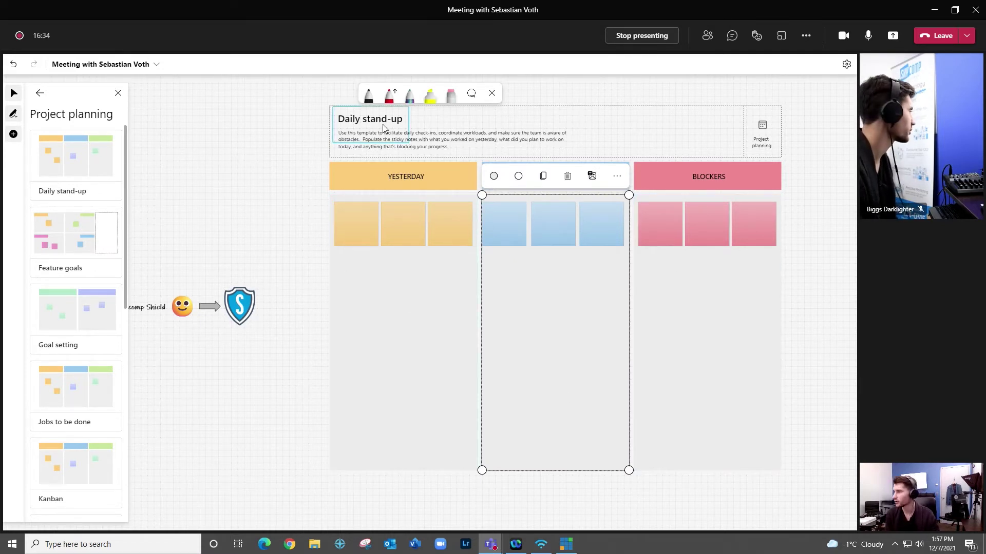
scroll(51, 276, "down", 3)
scroll(51, 276, "down", 5)
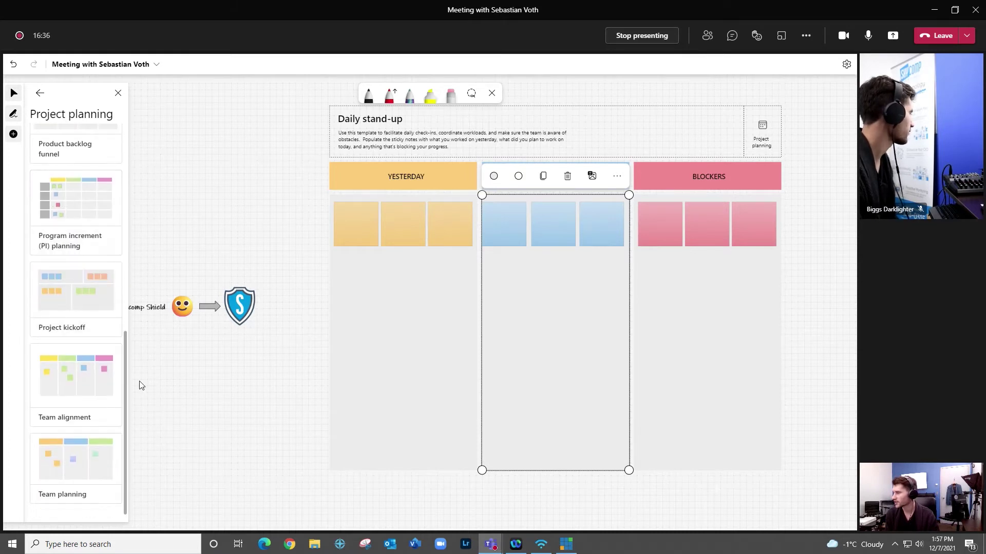
Try to delete the parts of the Daily stand-up template one by one.
left_click_drag(311, 113, 238, 83)
left_click(290, 110)
key("Delete")
left_click(297, 127)
key("Delete")
left_click(280, 118)
key("Delete")
left_click(302, 167)
key("Delete")
left_click(324, 228)
key("Delete")
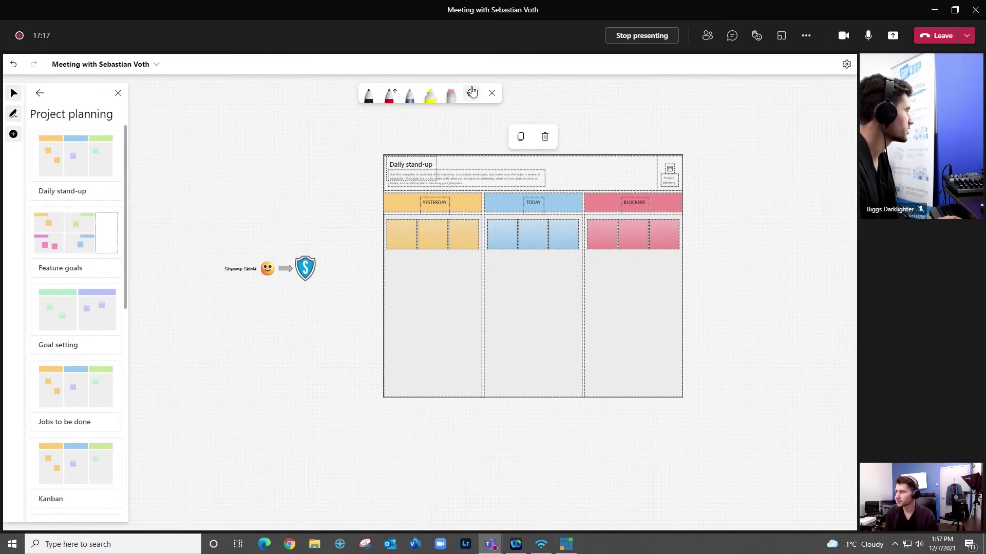
Lasso the entire Daily stand-up template and delete it from the whiteboard.
left_click(472, 93)
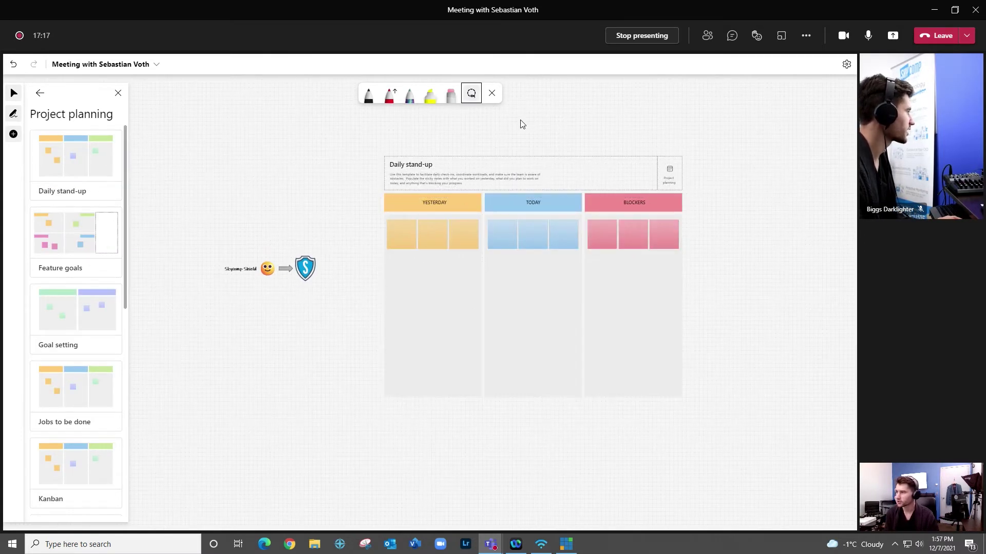
mouse_move(762, 98)
left_mouse_down()
mouse_move(775, 137)
mouse_move(771, 418)
mouse_move(433, 440)
mouse_move(355, 184)
mouse_move(426, 124)
left_mouse_up()
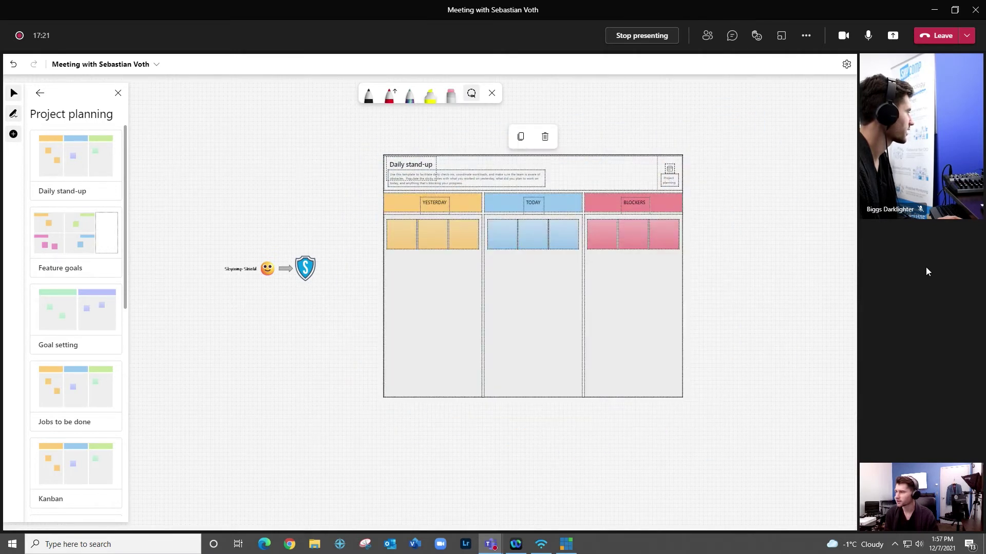
key("Delete")
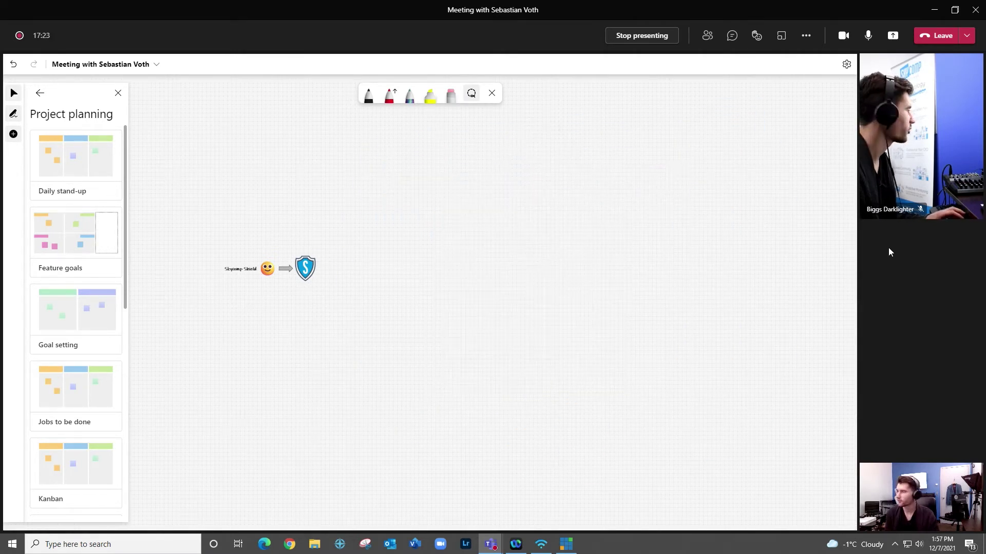
Delete the shield logo, arrow, smiley face and "Skycomp Shield" text to clear the whiteboard, and close the templates list.
mouse_move(428, 292)
left_mouse_down()
mouse_move(326, 325)
mouse_move(181, 189)
mouse_move(204, 184)
left_mouse_up()
key("Delete")
mouse_move(230, 229)
left_mouse_down()
mouse_move(216, 309)
mouse_move(277, 350)
left_mouse_up()
mouse_move(297, 292)
left_mouse_down()
mouse_move(196, 215)
mouse_move(315, 291)
mouse_move(222, 343)
mouse_move(236, 343)
left_mouse_up()
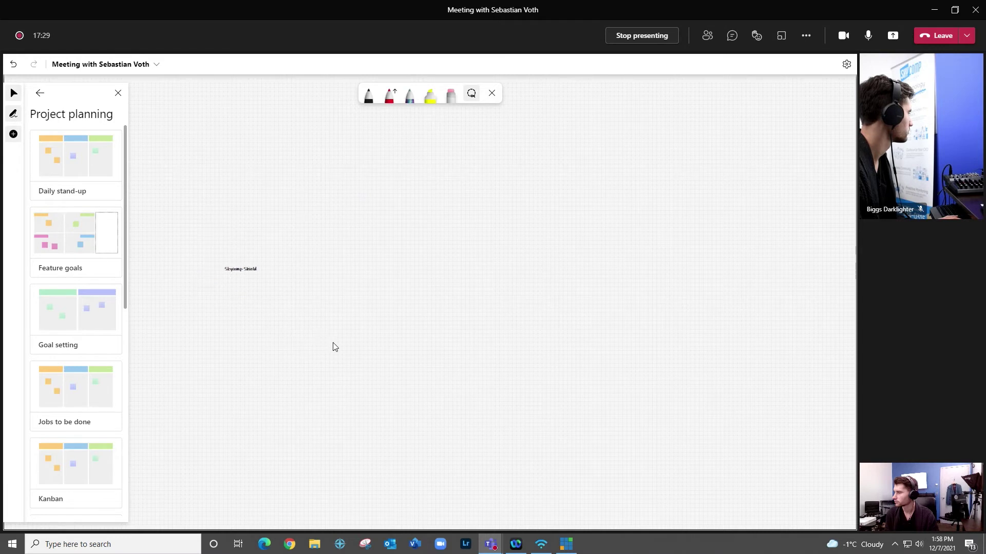
mouse_move(271, 287)
left_mouse_down()
mouse_move(213, 237)
mouse_move(226, 234)
left_mouse_up()
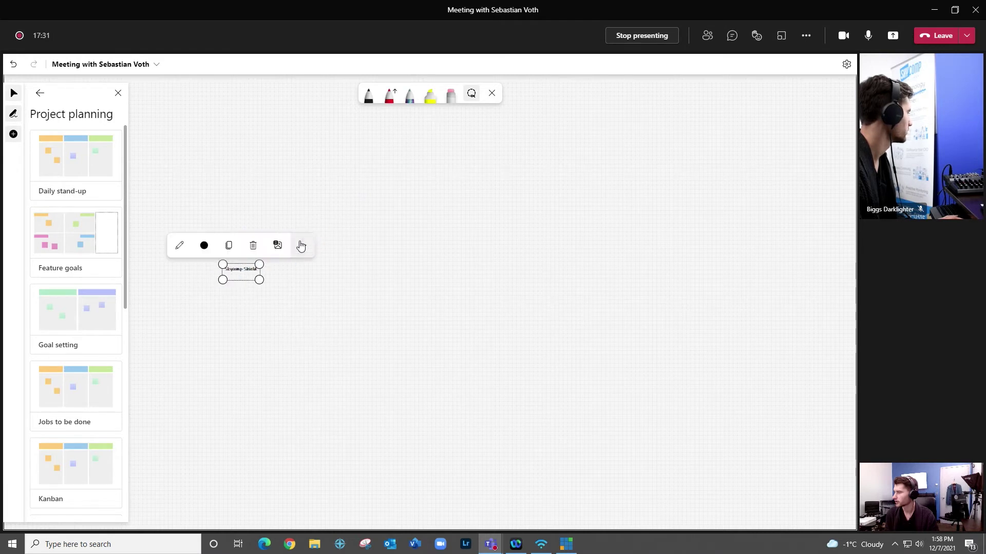
left_click(254, 247)
left_click(118, 94)
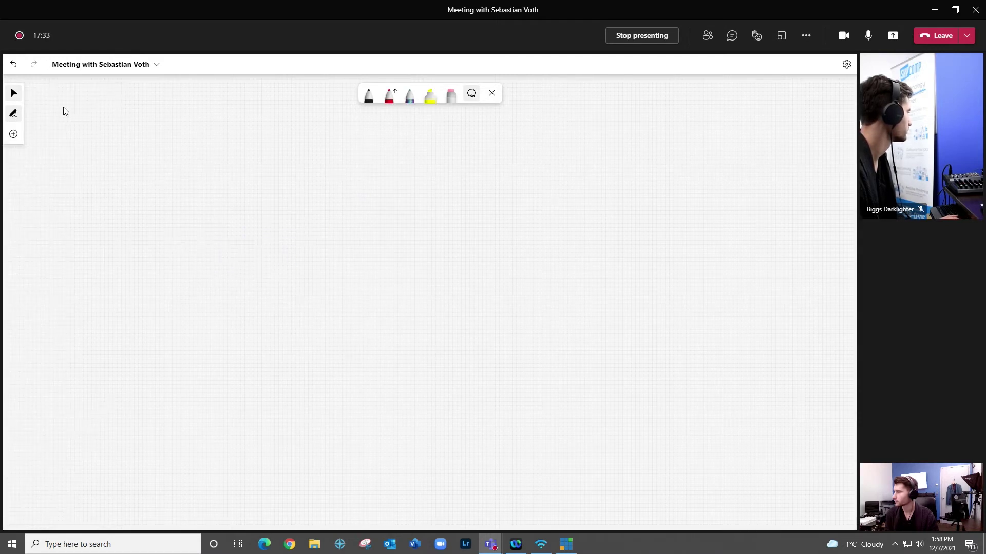
Insert only the blue "Brand Style Guide" cover page of the document Marketing_Guidline.pdf onto the whiteboard.
left_click(13, 133)
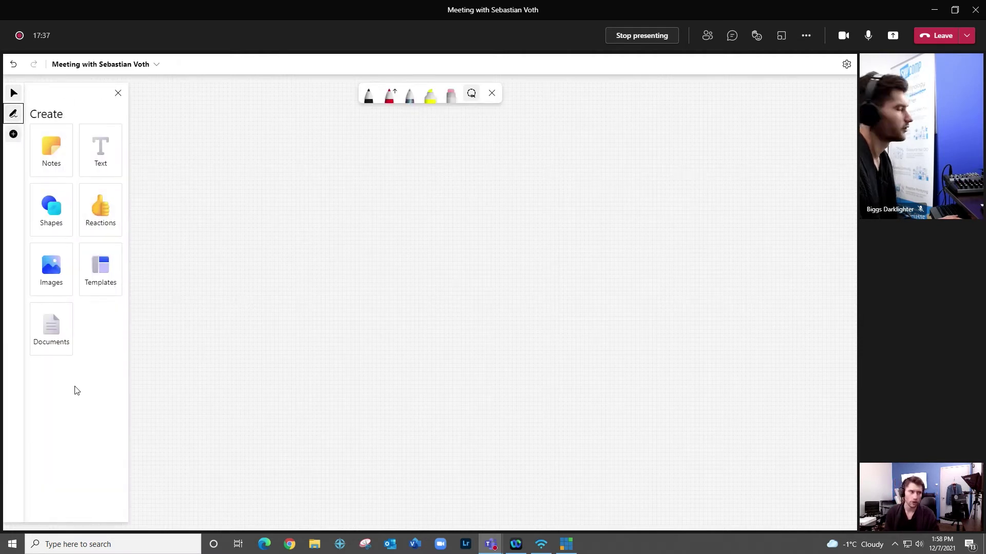
left_click(52, 328)
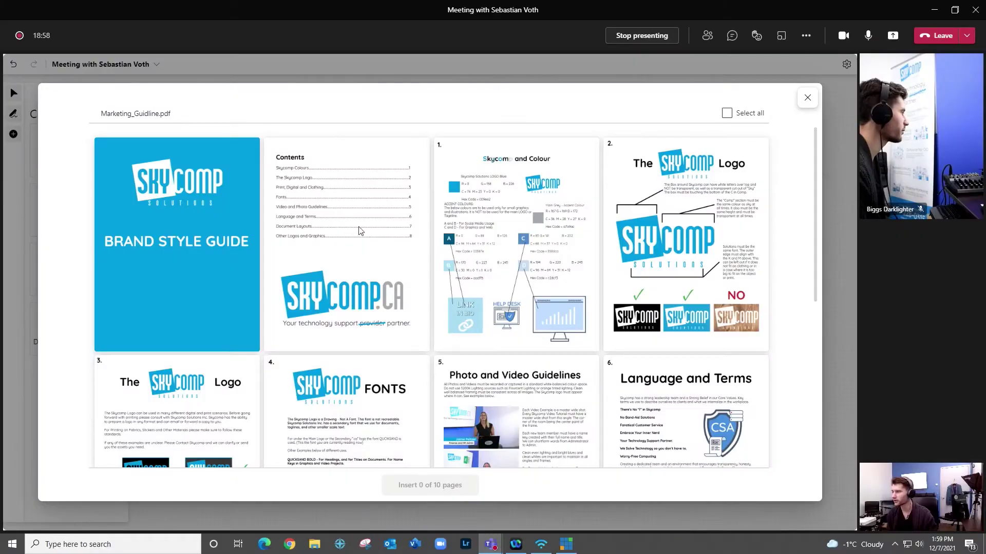
scroll(373, 270, "down", 4)
scroll(373, 270, "up", 4)
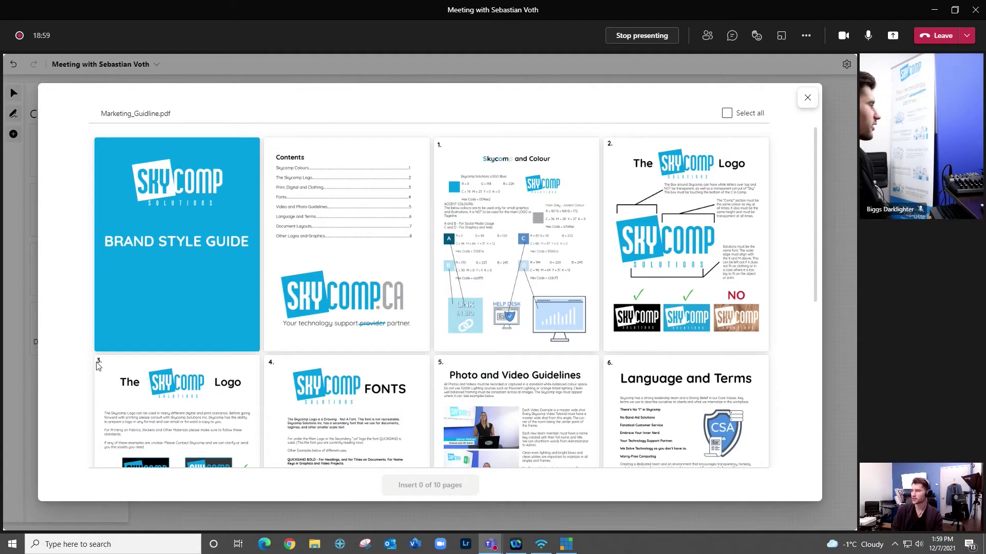
left_click(212, 261)
left_click(430, 485)
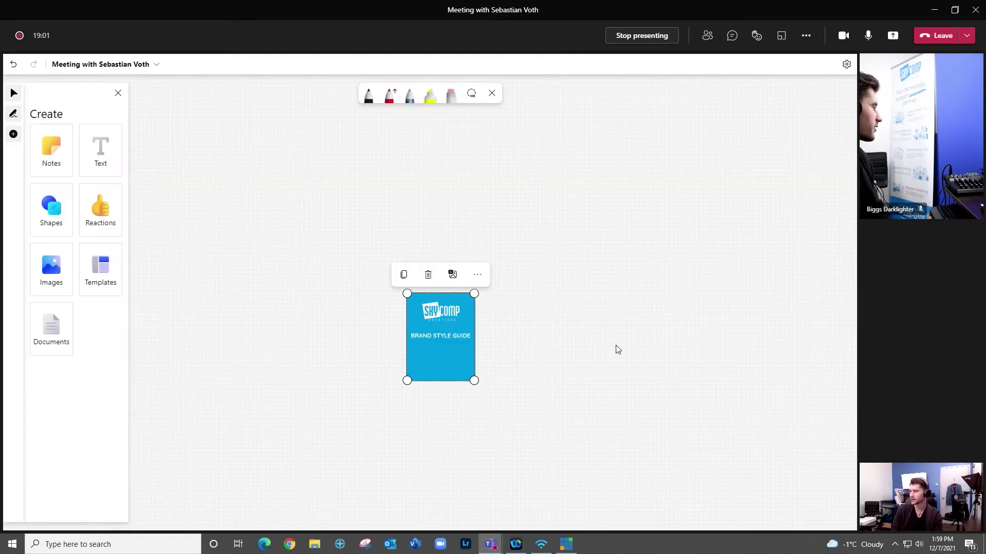
Enlarge the inserted cover page to more than twice its size and move it toward the left side of the canvas.
left_click_drag(475, 294, 584, 220)
left_click_drag(529, 377, 460, 377)
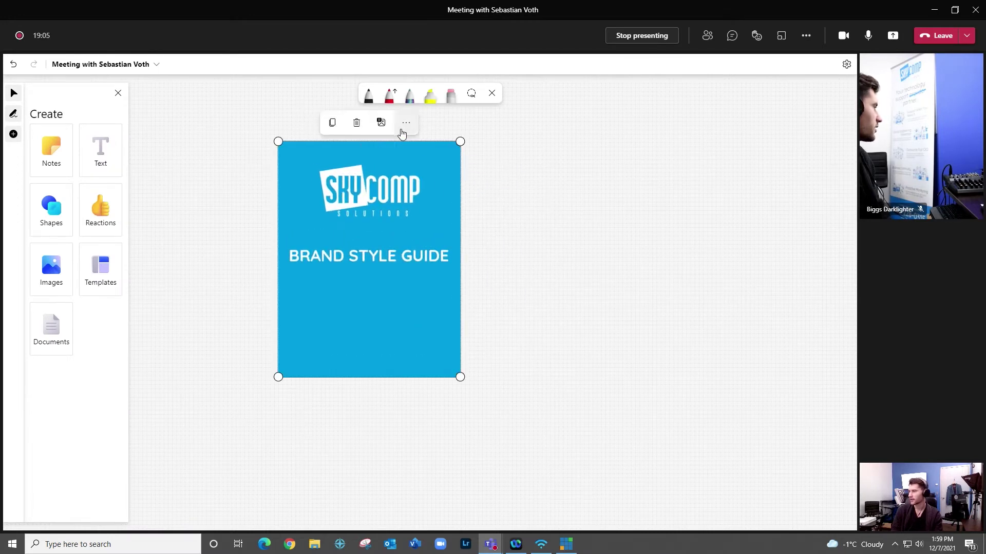
left_click(559, 193)
left_click(436, 308)
left_click_drag(435, 308, 373, 321)
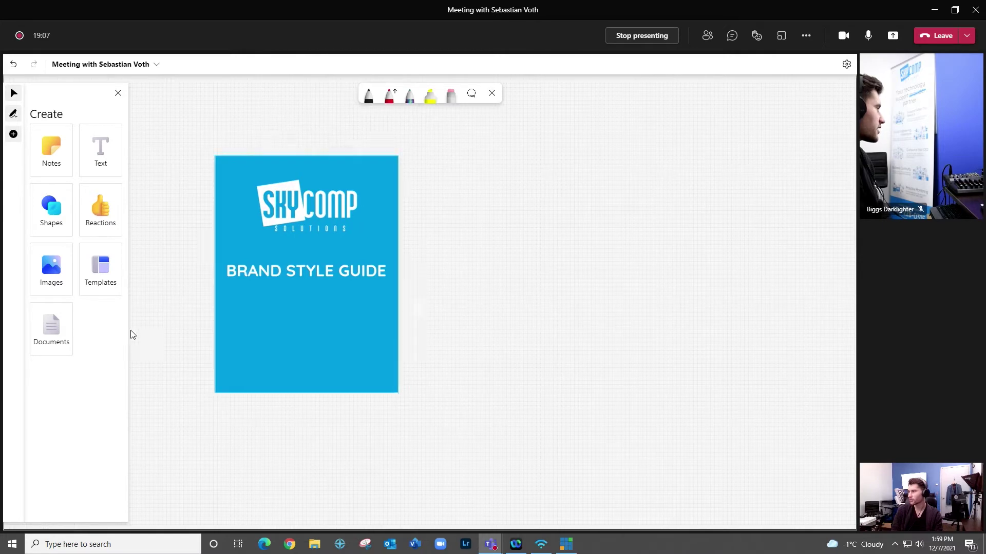
Insert all 10 pages of Marketing_Guidline.pdf onto the whiteboard.
left_click(46, 344)
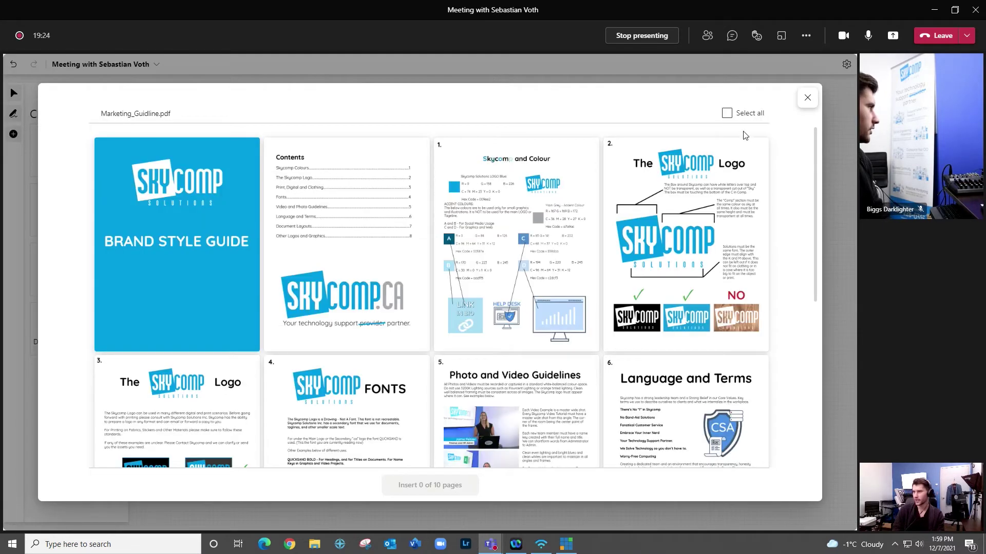
left_click(728, 114)
scroll(772, 270, "down", 2)
scroll(544, 378, "down", 5)
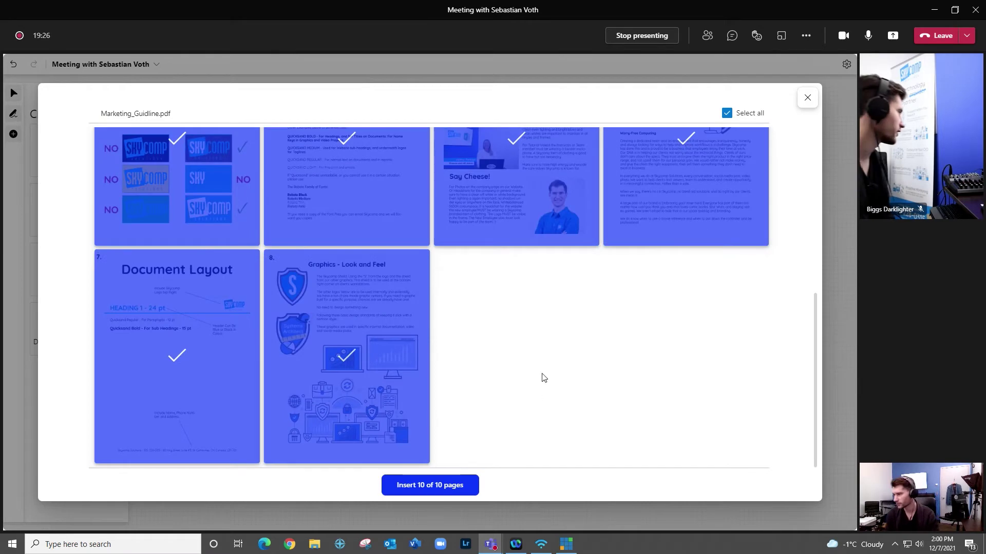
left_click(448, 485)
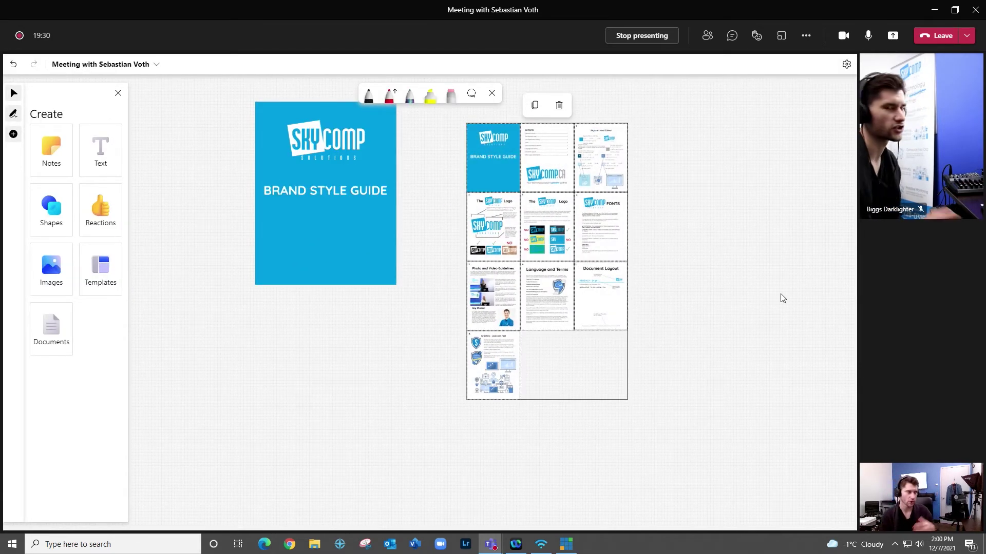
Examine the inserted PDF pages up close, including the "Graphics - Look and Feel" page, and return to the overview.
scroll(515, 391, "up", 5)
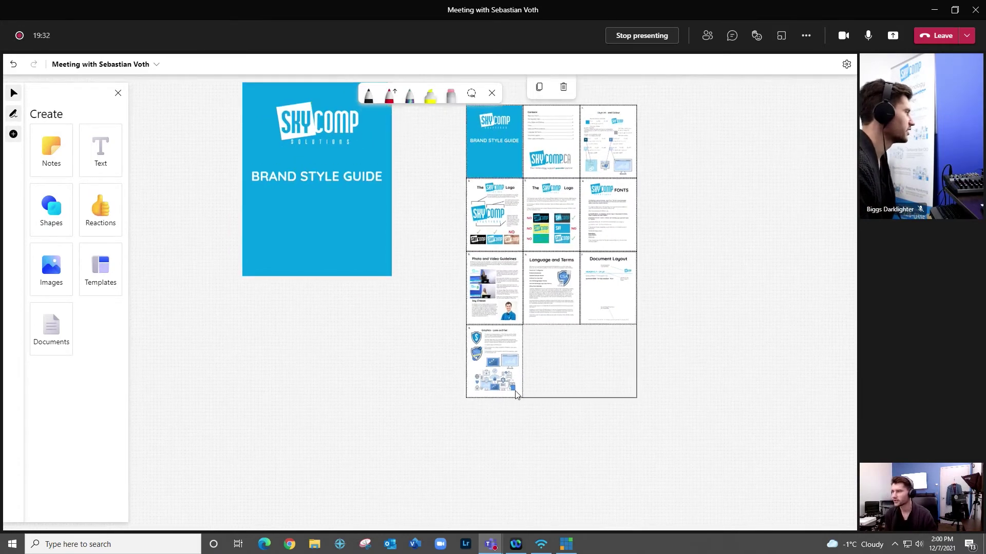
scroll(467, 360, "up", 8)
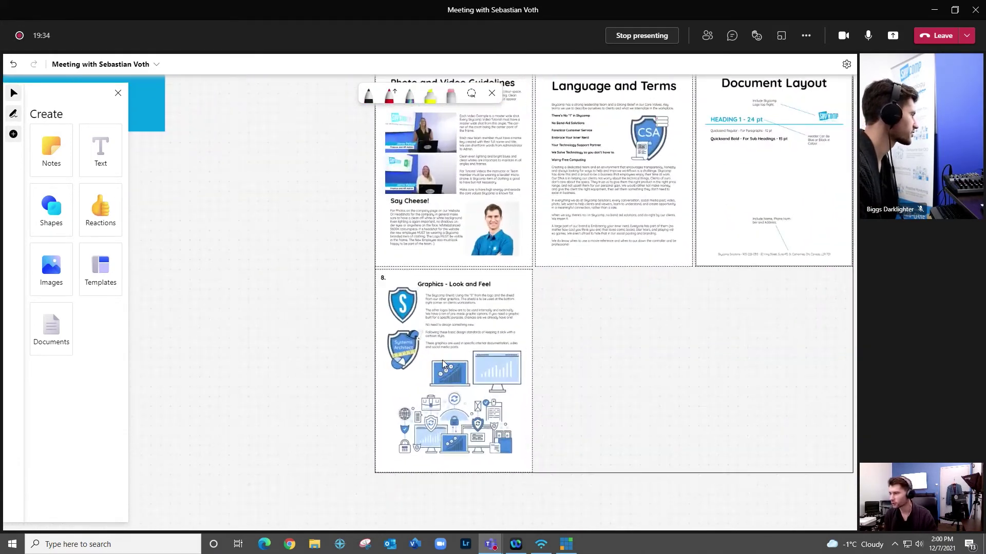
left_click_drag(707, 391, 707, 346)
scroll(707, 347, "down", 10)
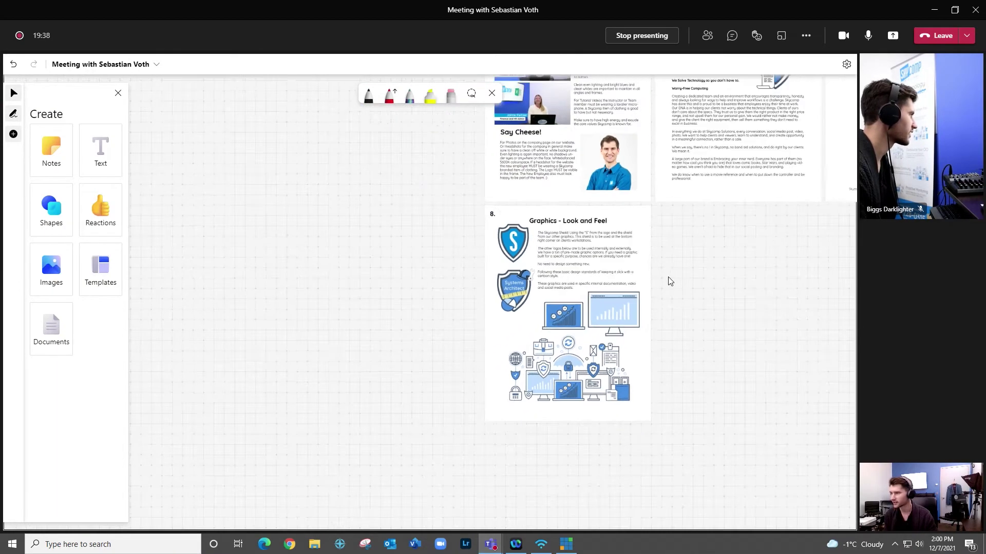
scroll(687, 323, "down", 10)
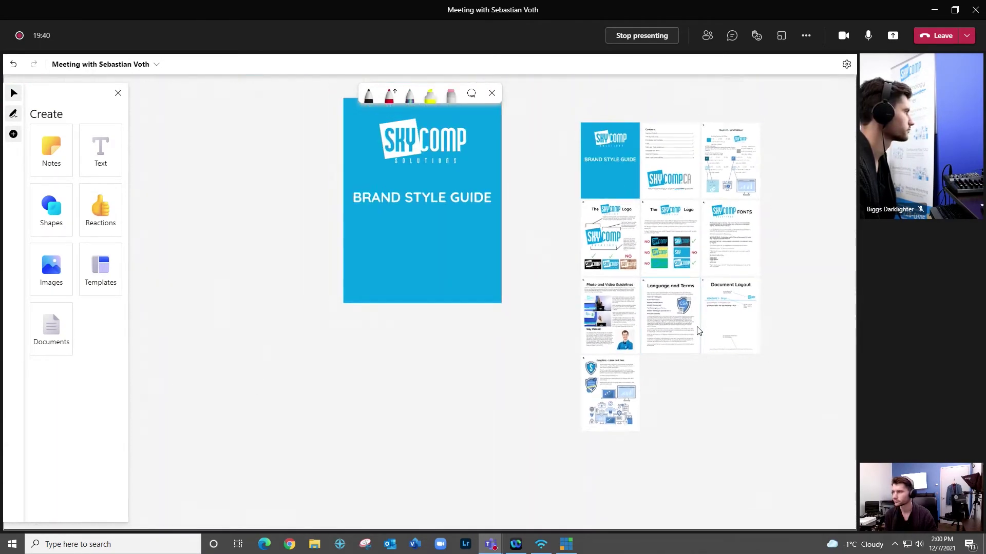
scroll(726, 317, "up", 5)
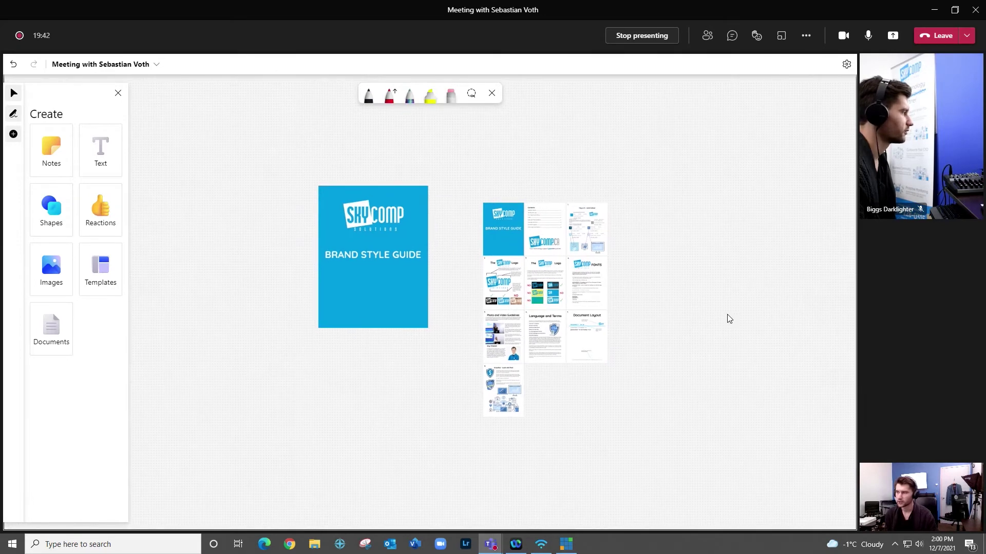
Lasso the inserted PDF pages and the enlarged cover page in groups and delete them from the whiteboard.
left_click(471, 93)
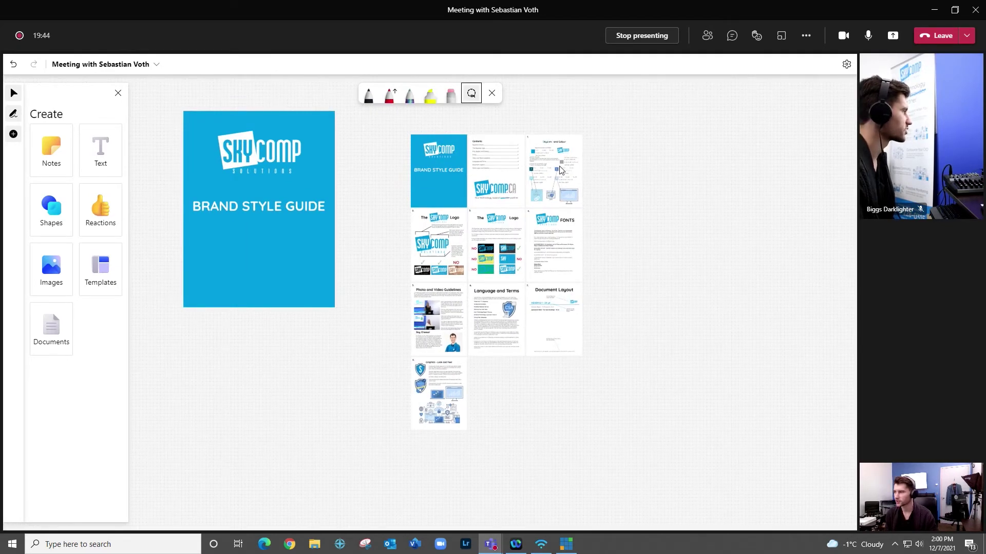
mouse_move(733, 451)
left_mouse_down()
mouse_move(452, 144)
mouse_move(594, 111)
left_mouse_up()
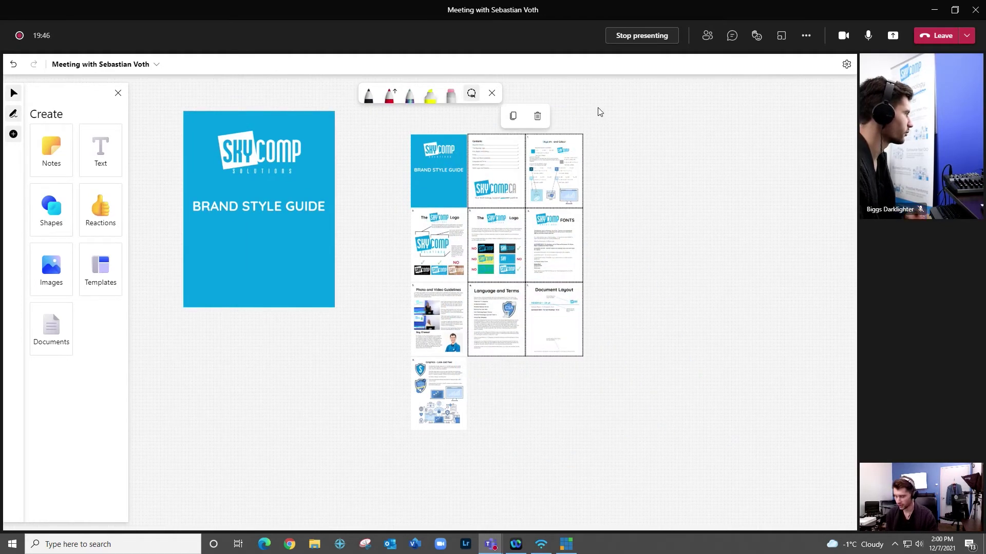
key("Delete")
mouse_move(661, 466)
left_mouse_down()
mouse_move(332, 407)
mouse_move(411, 53)
mouse_move(522, 310)
left_mouse_up()
key("Delete")
mouse_move(429, 400)
left_mouse_down()
mouse_move(174, 66)
mouse_move(372, 44)
left_mouse_up()
mouse_move(593, 437)
left_mouse_down()
mouse_move(30, 226)
mouse_move(343, 48)
mouse_move(467, 139)
left_mouse_up()
key("Delete")
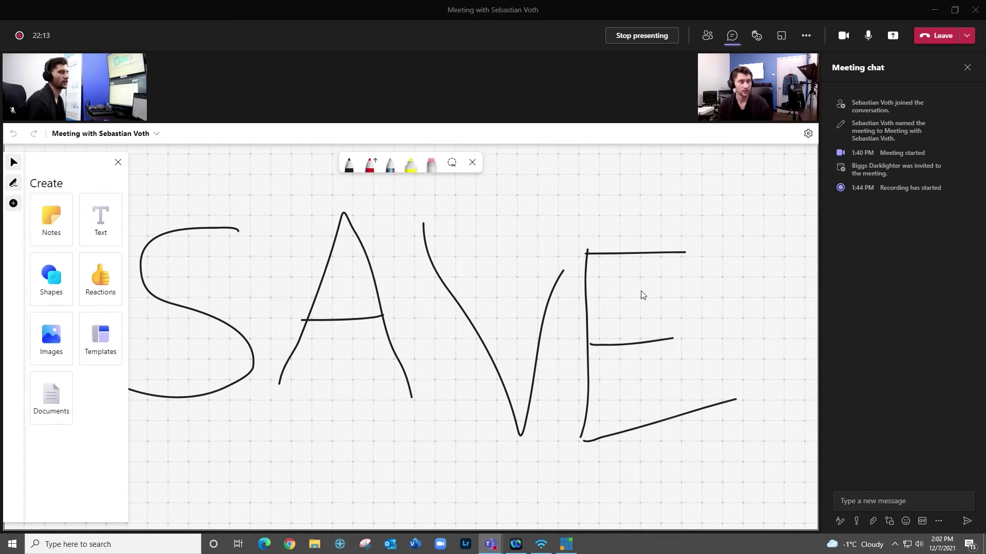
Export the whiteboard with the handwritten word "SAVE" as a PNG image.
left_click(807, 133)
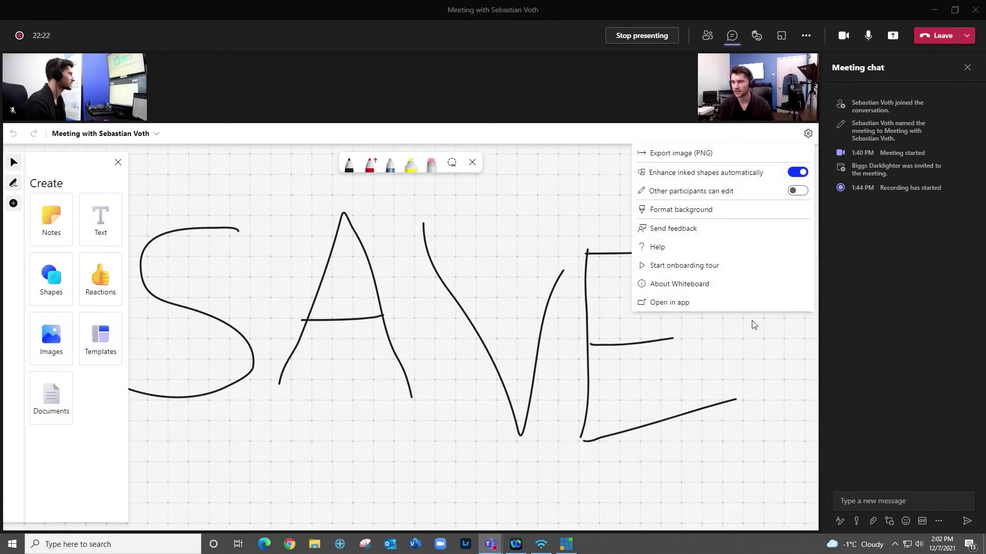
left_click(664, 155)
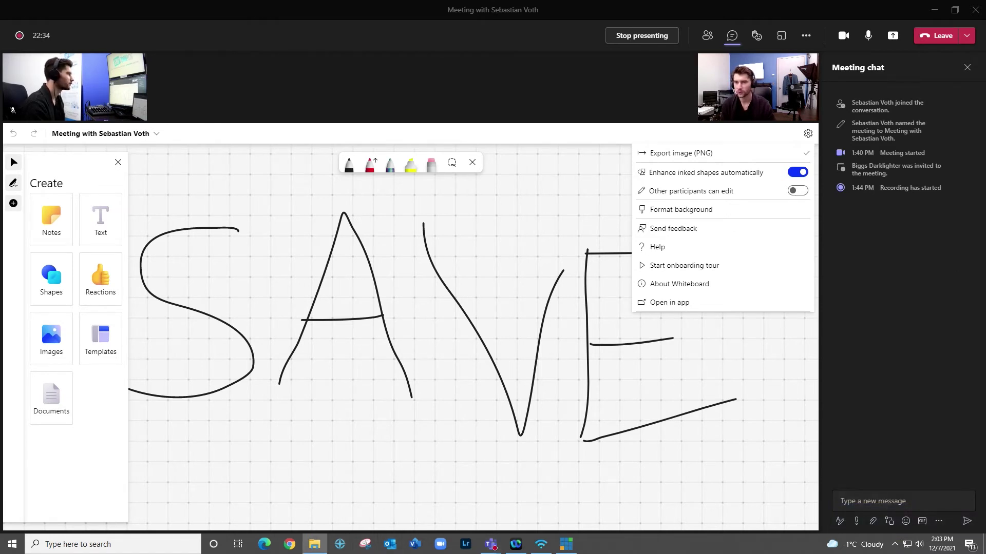
Open the exported Whiteboard (1).png from the Downloads folder, examine the image, and return to the meeting whiteboard.
left_click(314, 543)
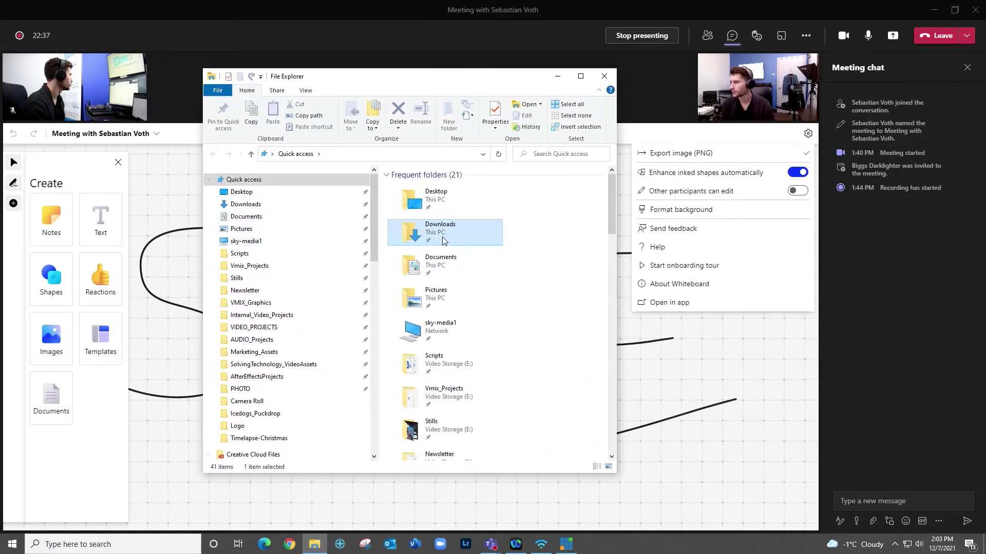
double_click(439, 234)
double_click(422, 224)
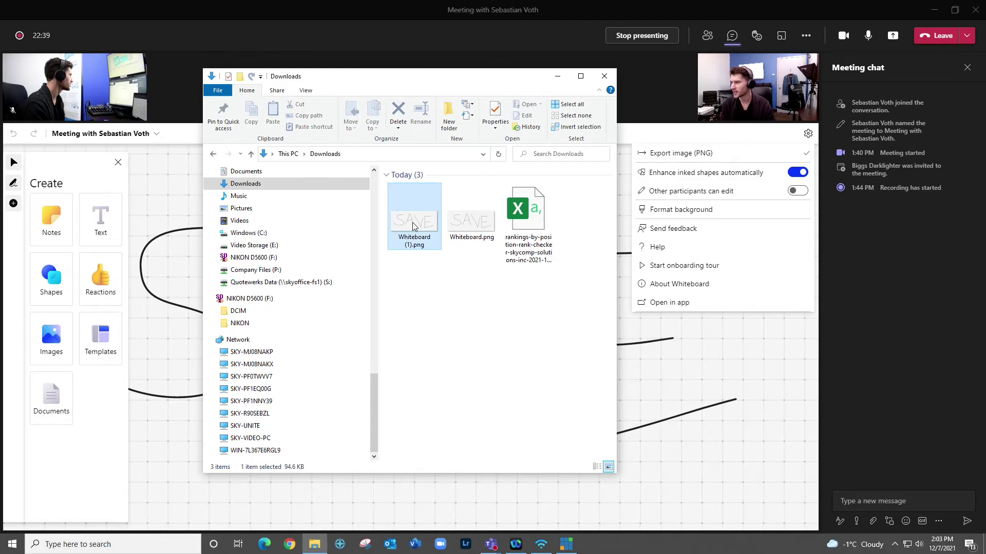
scroll(442, 315, "up", 5)
scroll(478, 328, "down", 5)
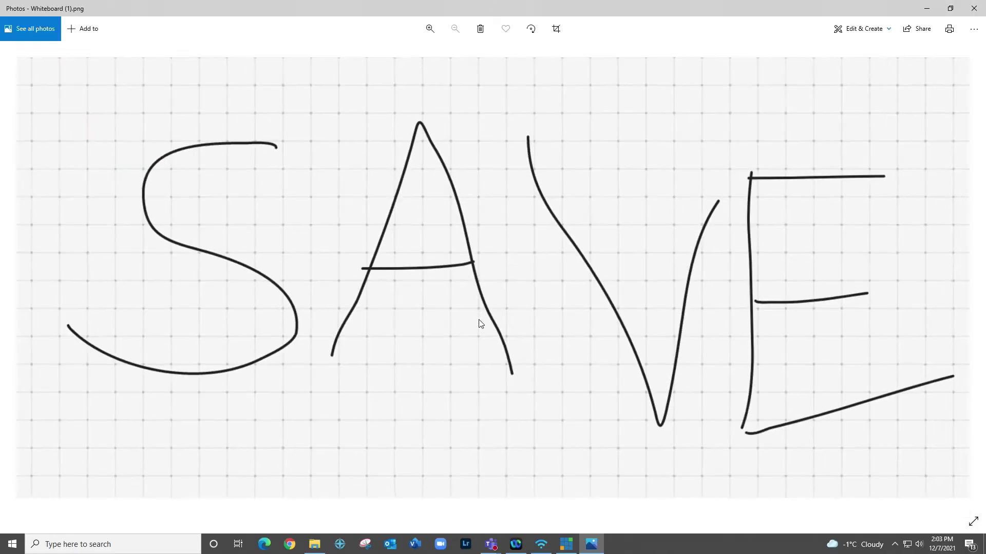
scroll(480, 324, "up", 2)
scroll(481, 323, "down", 2)
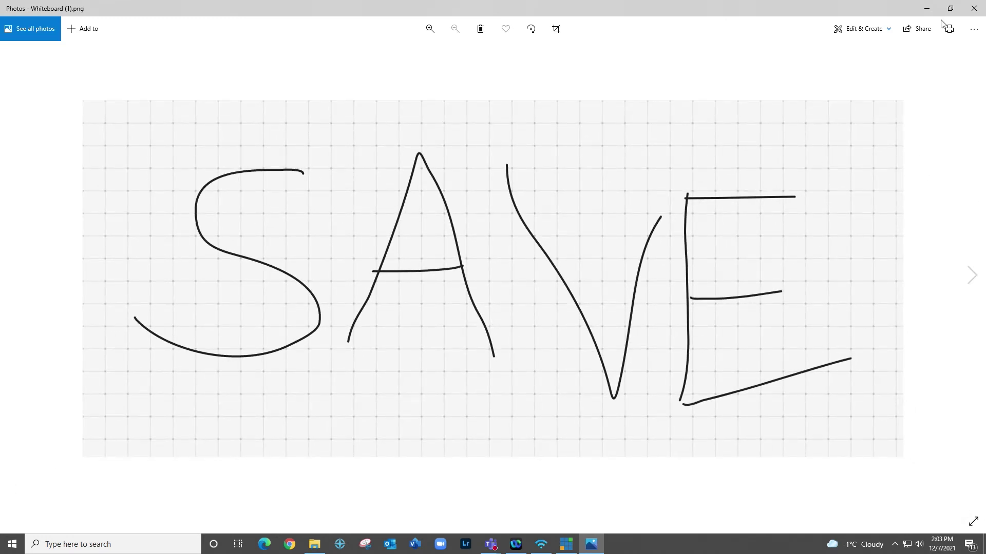
left_click(975, 8)
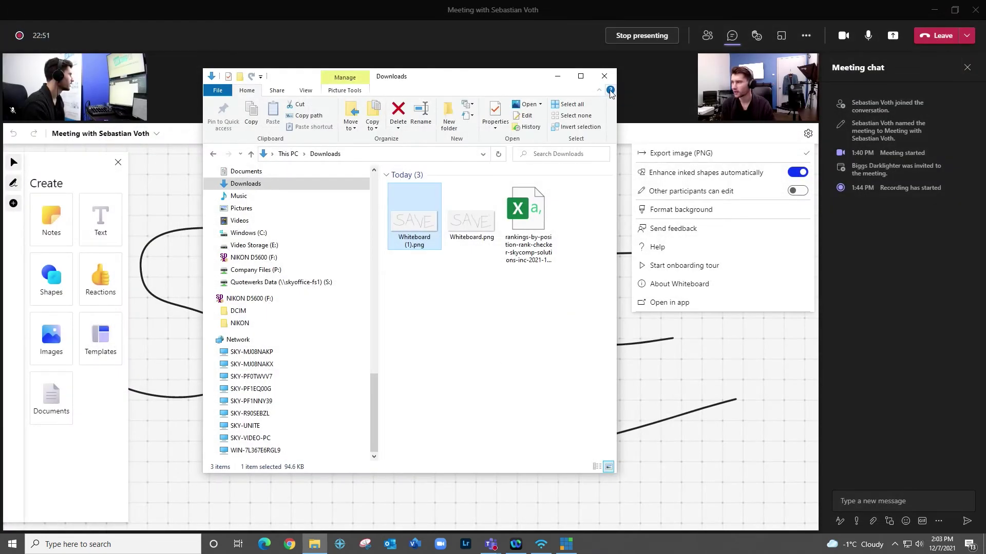
left_click(604, 77)
left_click(397, 287)
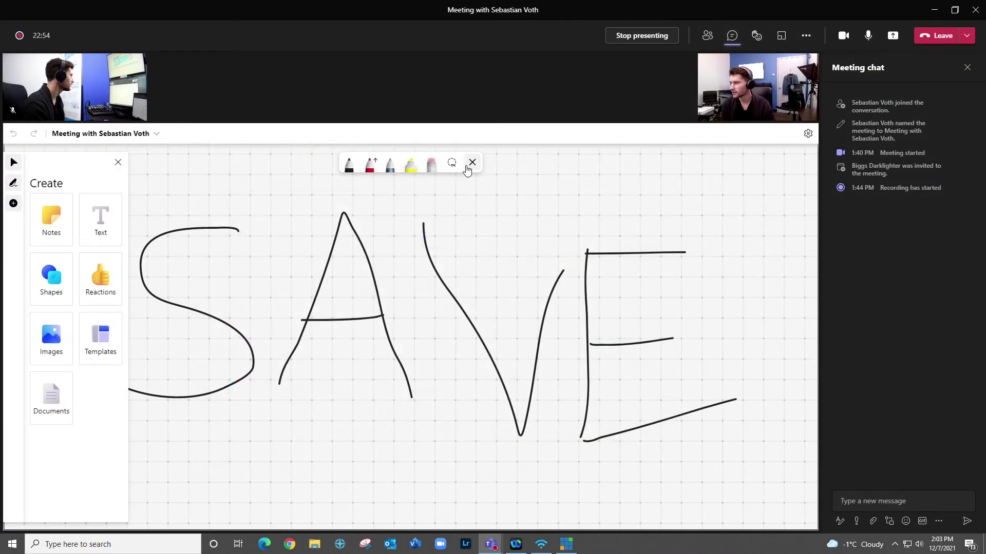
Erase the handwritten word "SAVE" from the whiteboard.
left_click(440, 169)
left_click(452, 297)
mouse_move(704, 408)
left_mouse_down()
mouse_move(380, 248)
mouse_move(403, 414)
left_mouse_up()
Insert the Brainstorm template from the Brainstorming category and place it in the middle of the empty whiteboard.
left_click(54, 242)
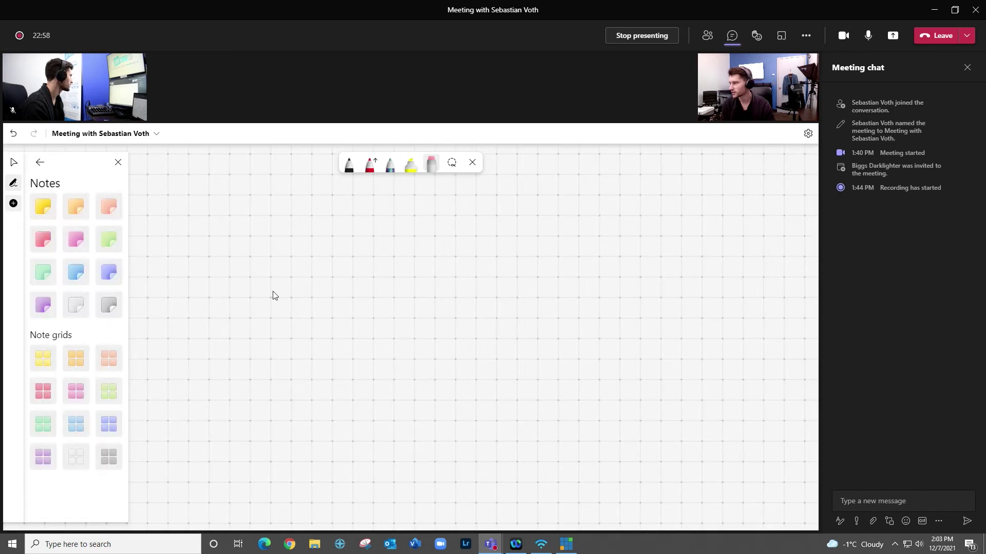
left_click(118, 163)
left_click(14, 203)
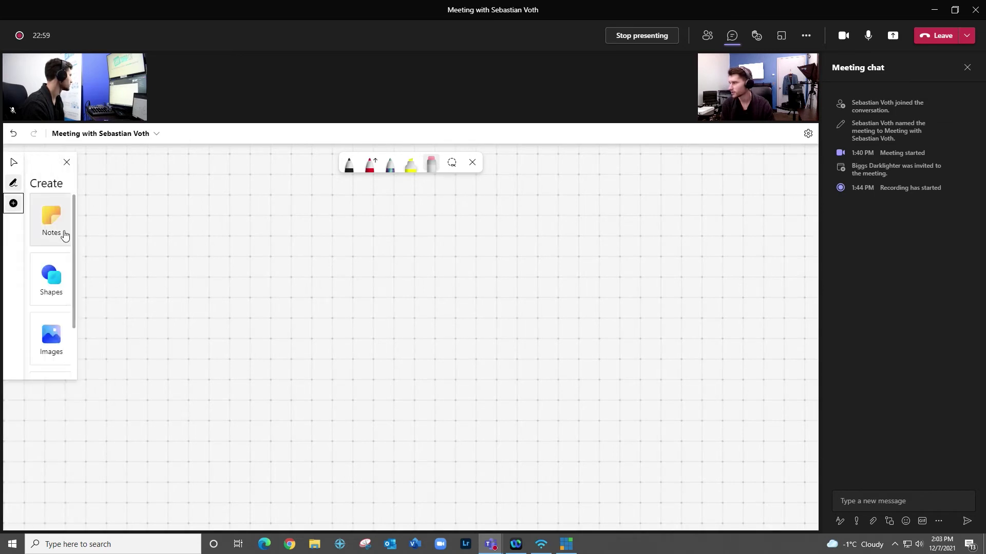
left_click(100, 345)
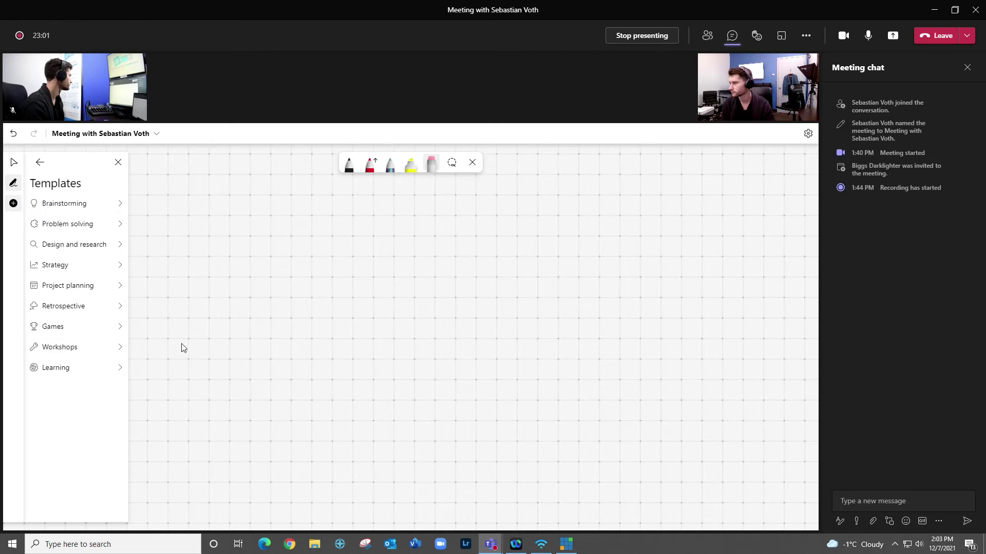
left_click(71, 209)
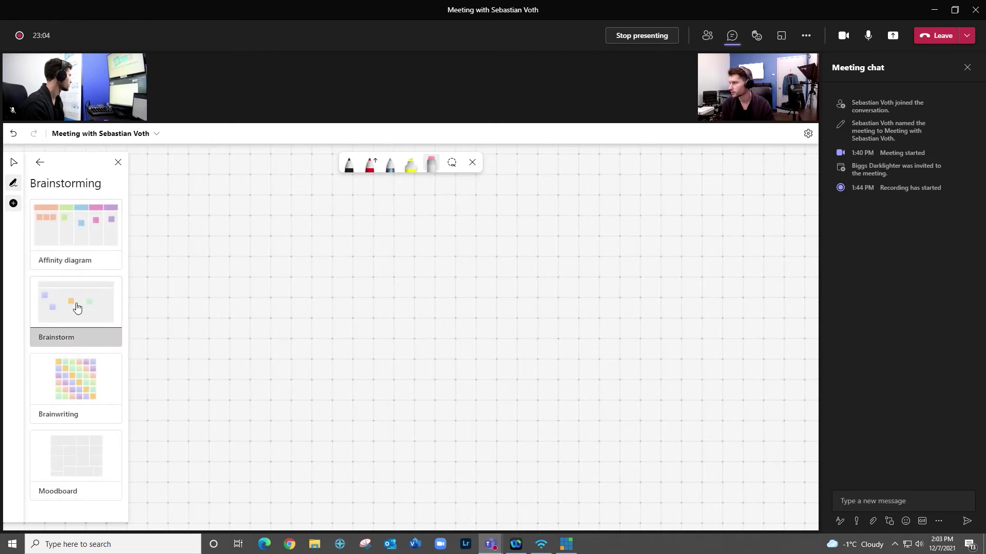
left_click(84, 323)
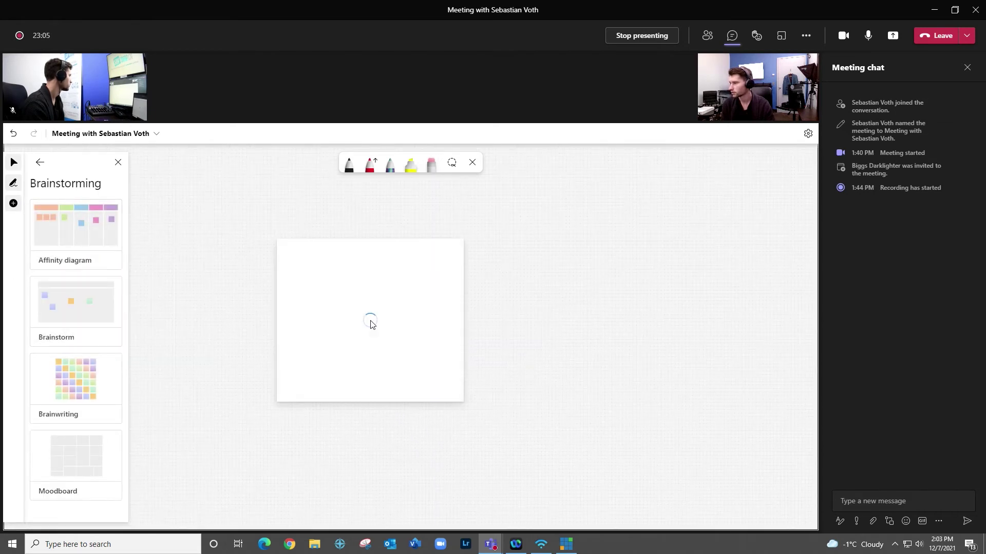
left_click(370, 322)
scroll(339, 349, "up", 8)
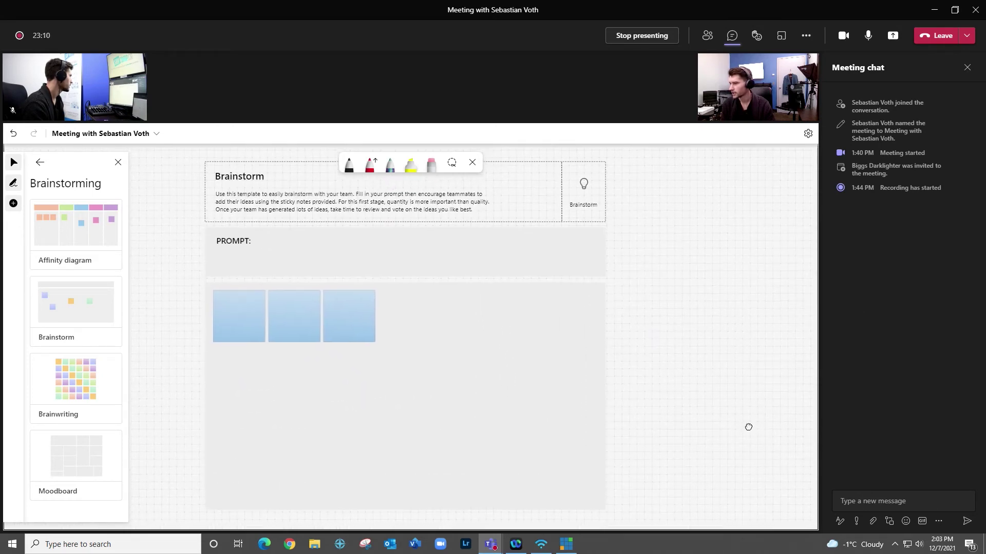
Draw black pen loops, circles and an arrow over the Brainstorm template, undo the last short stroke, and leave inking mode.
left_click(349, 163)
left_click_drag(400, 286, 323, 349)
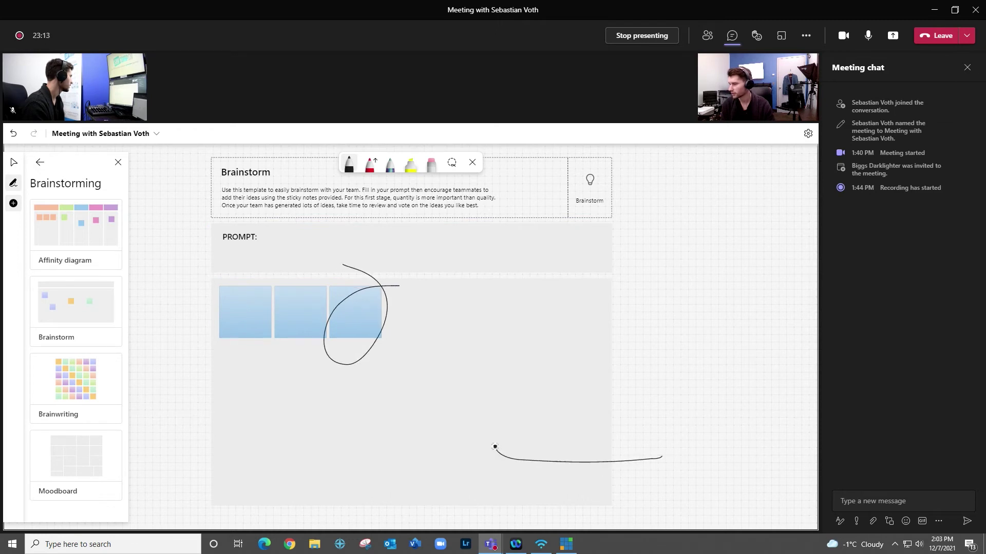
left_click_drag(553, 316, 509, 302)
left_click_drag(368, 385, 366, 414)
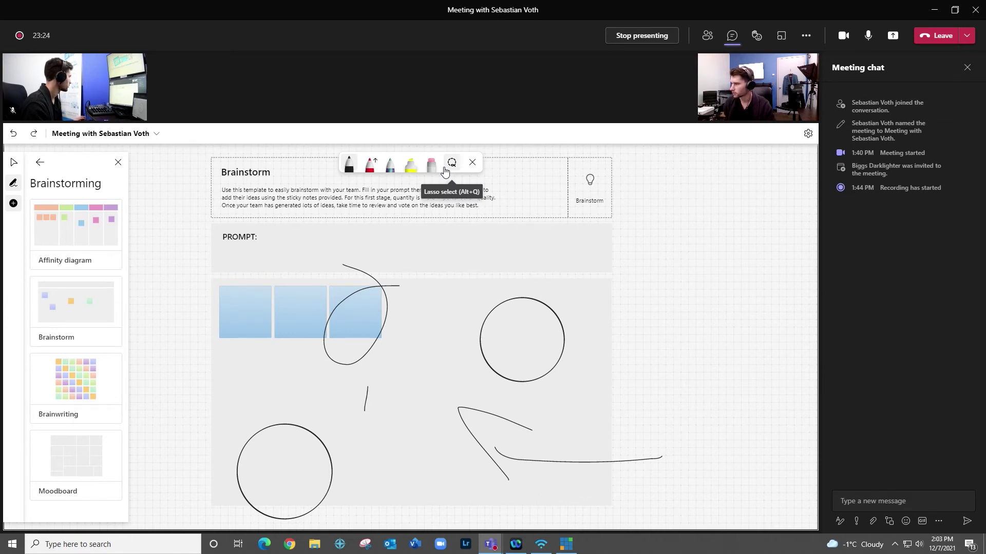
key("ctrl+z")
left_click(472, 163)
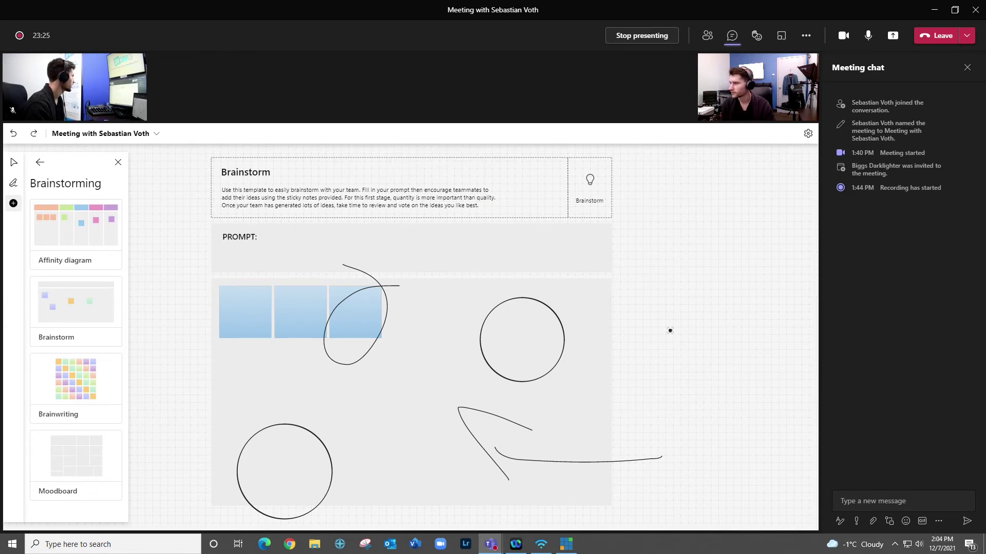
Export the annotated Brainstorm board as a PNG image and check the exported Whiteboard (2).png in the Downloads folder.
left_click(709, 153)
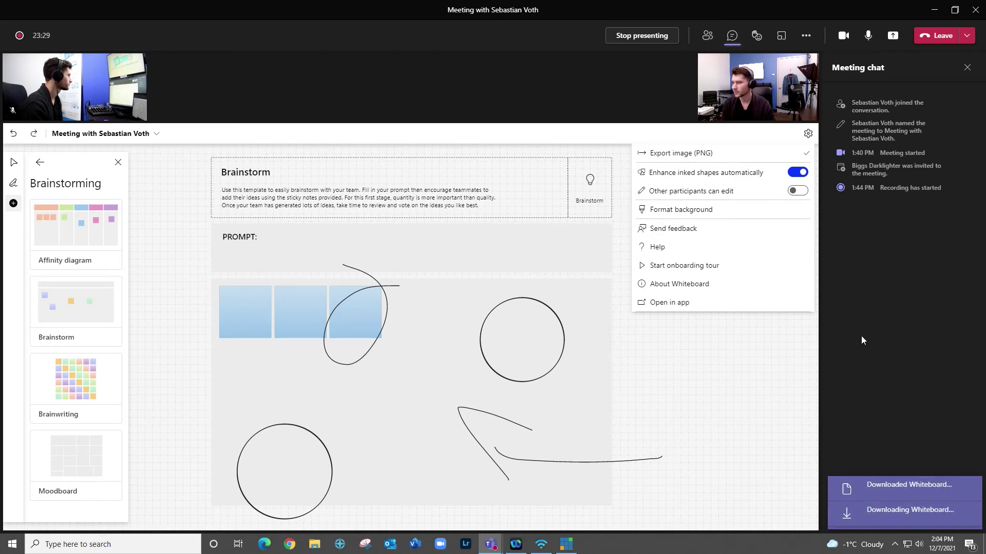
left_click(314, 544)
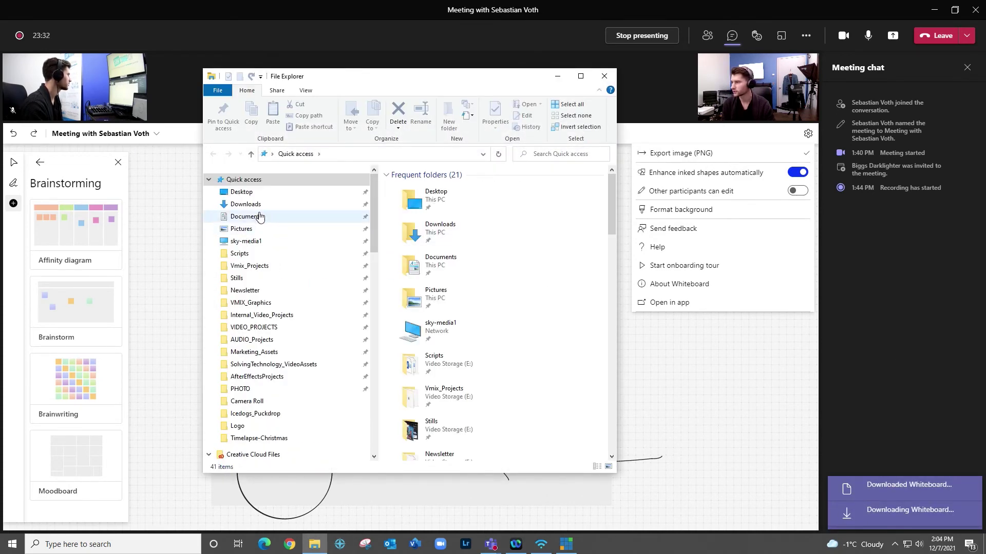
left_click(246, 205)
double_click(418, 222)
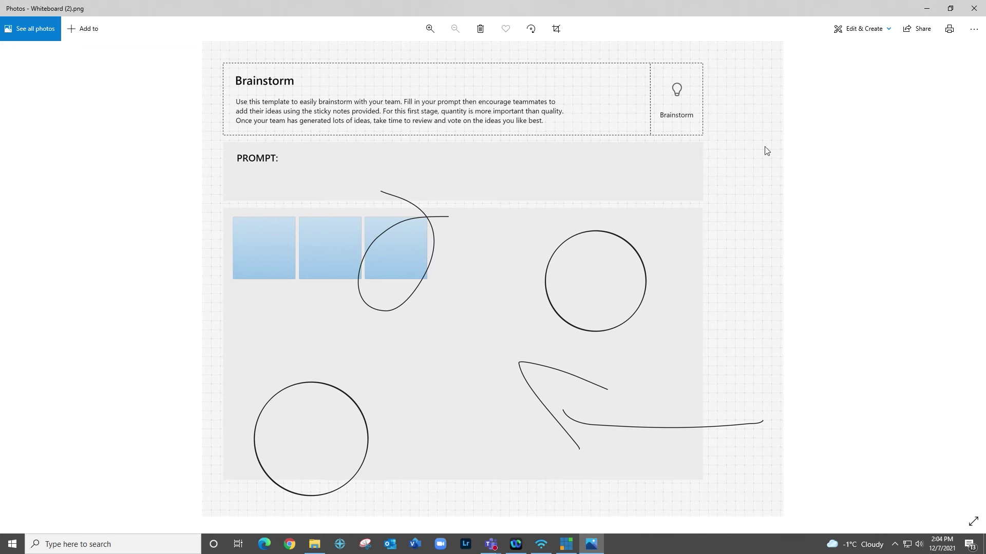
left_click(972, 6)
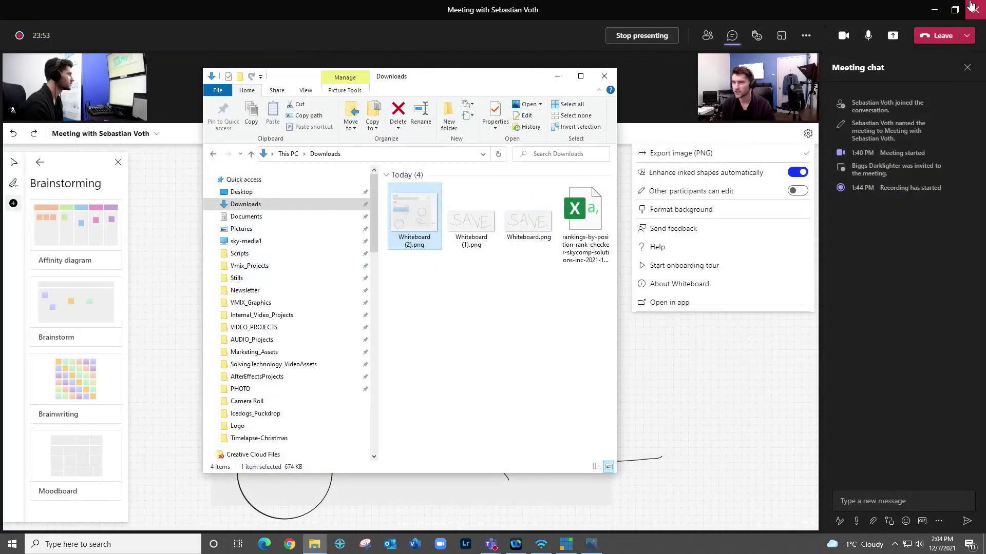
left_click(605, 77)
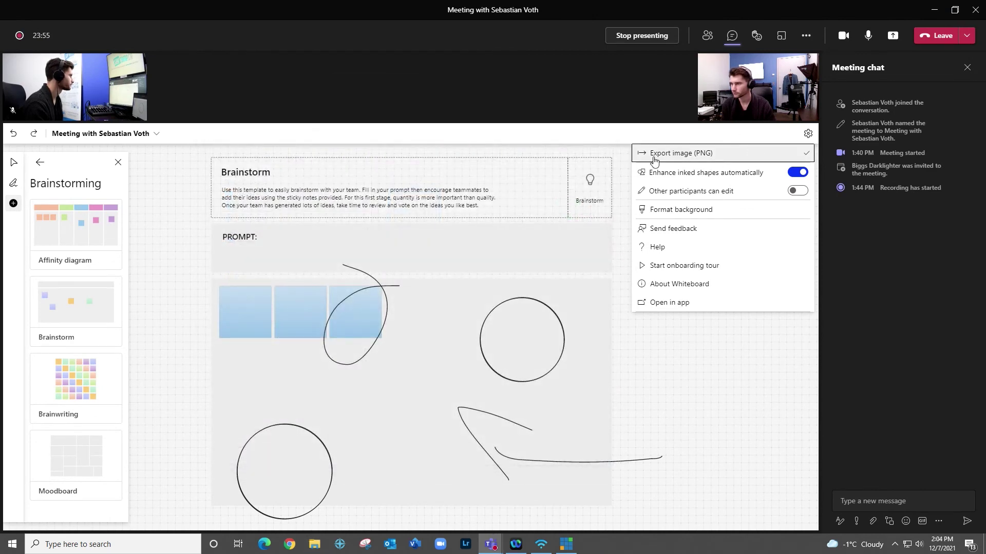
left_click(620, 191)
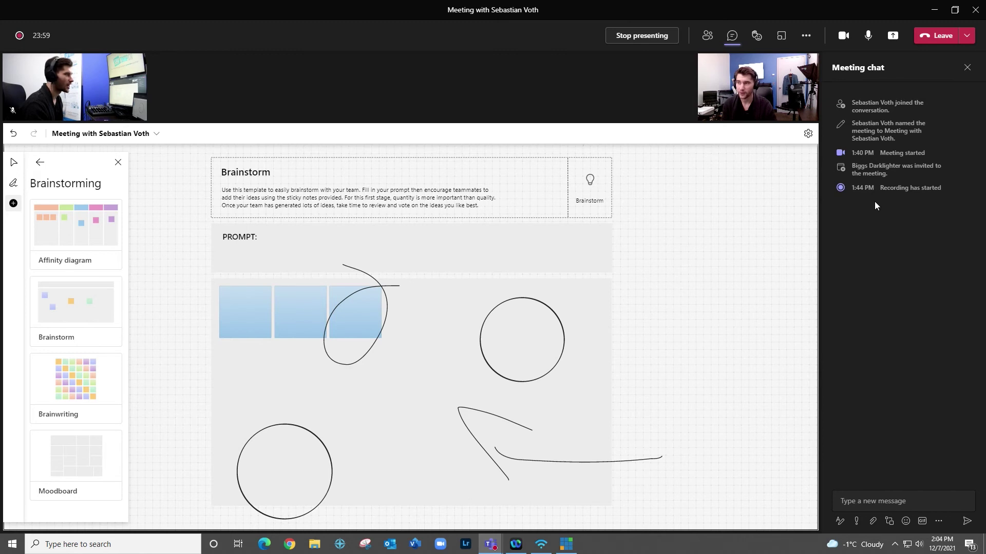
Stop presenting the whiteboard, then share Microsoft Whiteboard in the meeting again.
left_click(642, 35)
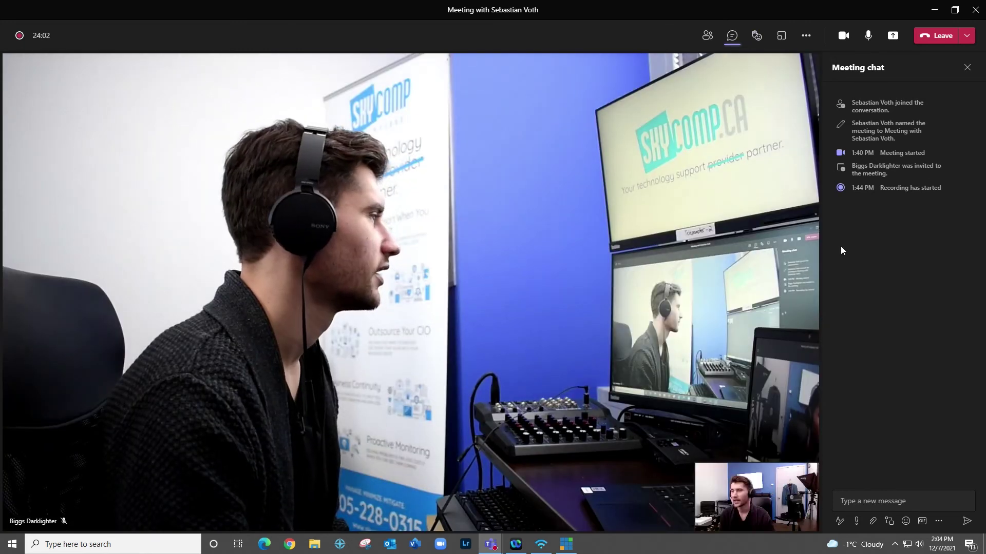
left_click(806, 36)
left_click(893, 36)
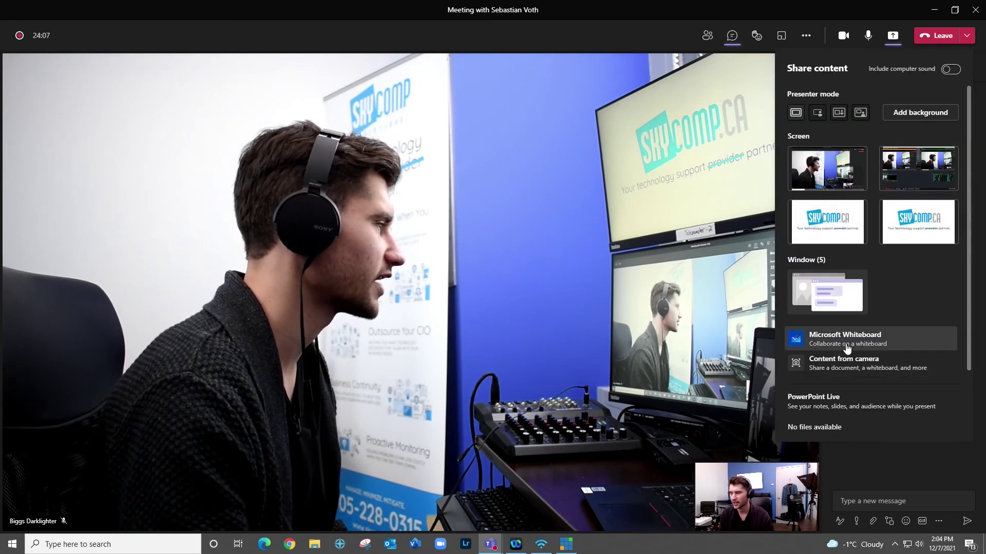
left_click(847, 344)
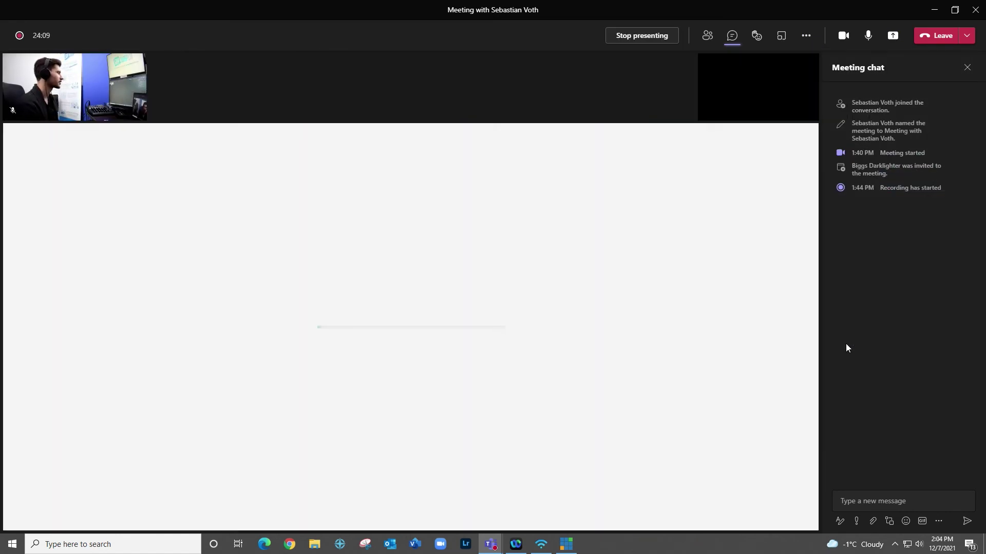